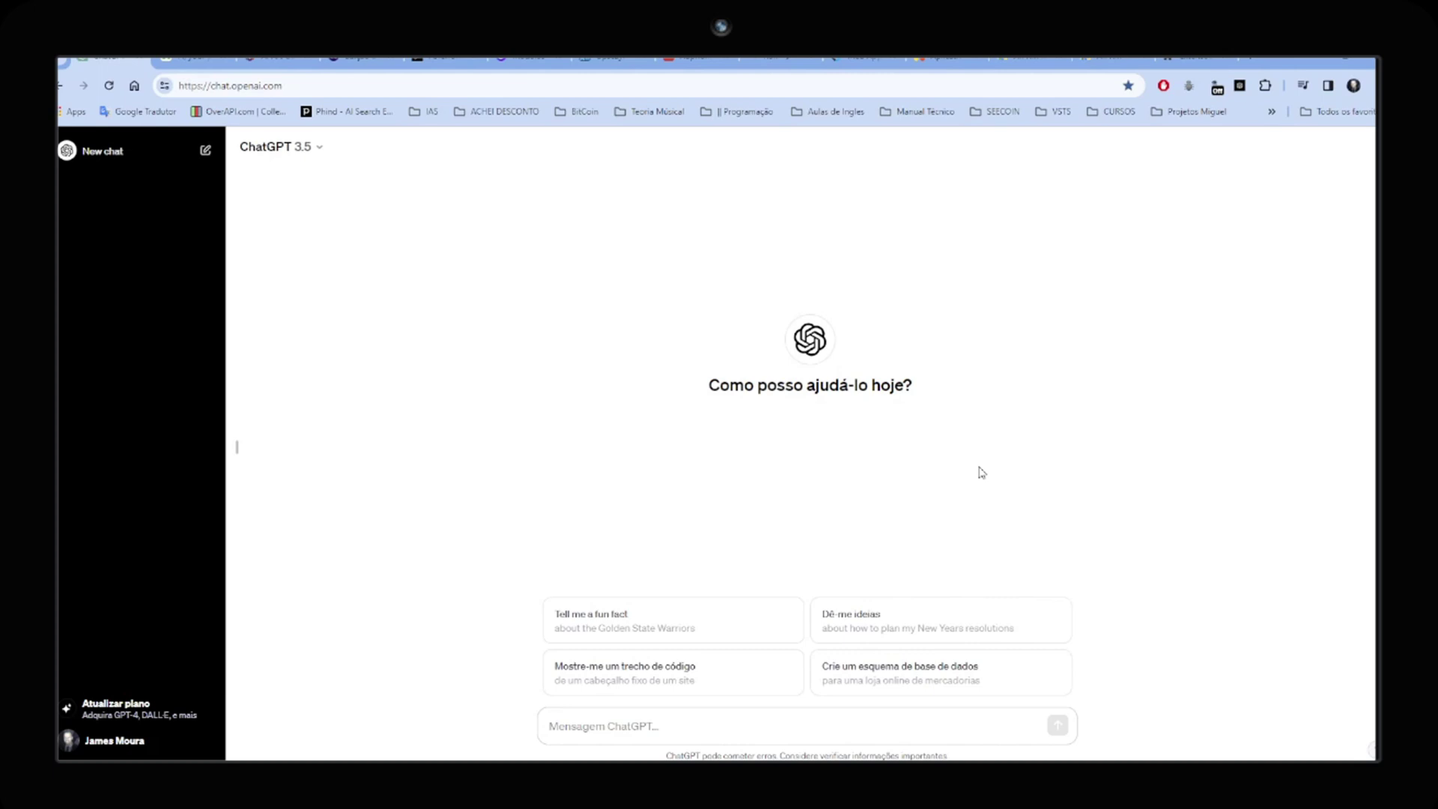
# - Check the AIPRM for ChatGPT extension page in the Chrome Web Store and return to ChatGPT
pyautogui.click(1108, 60)
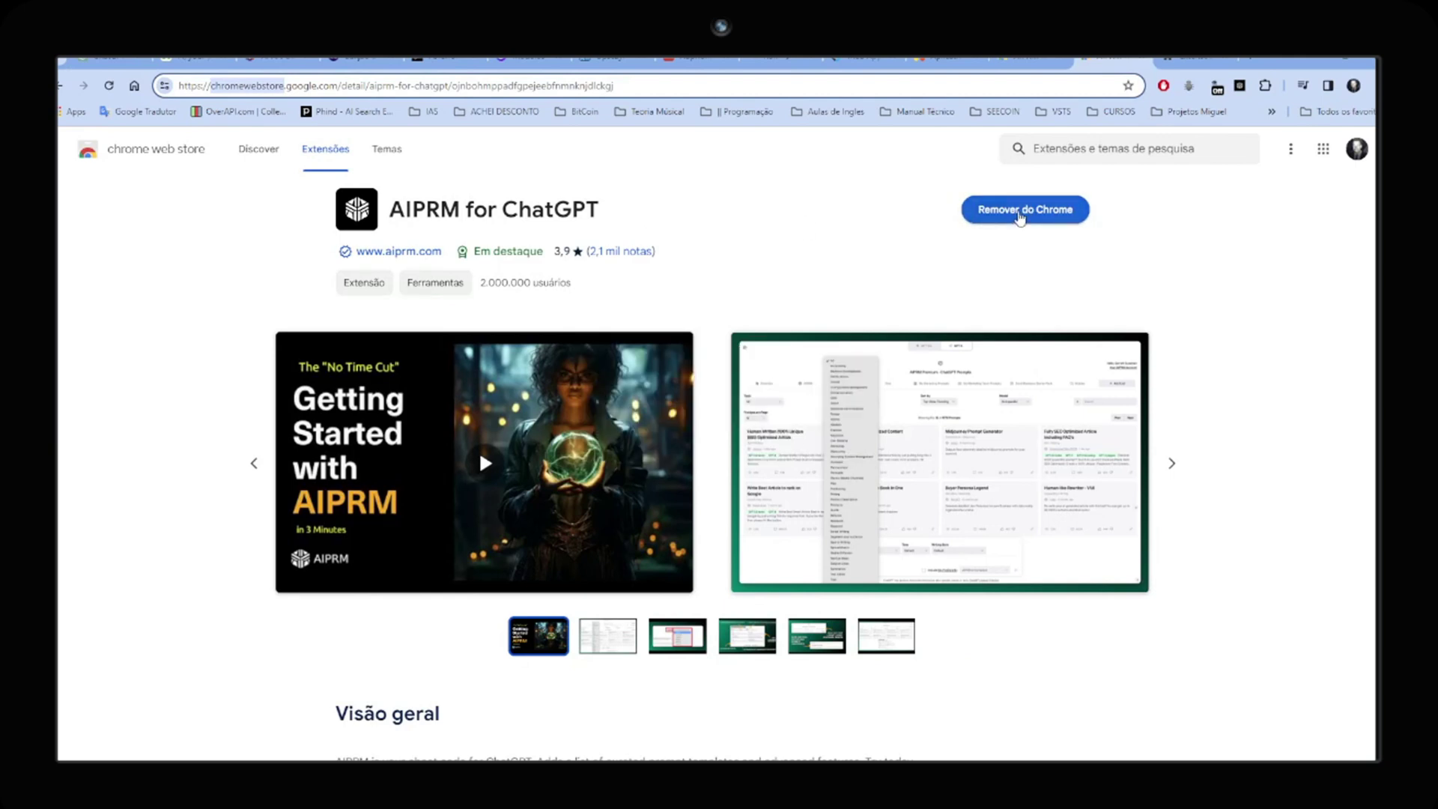
pyautogui.click(112, 60)
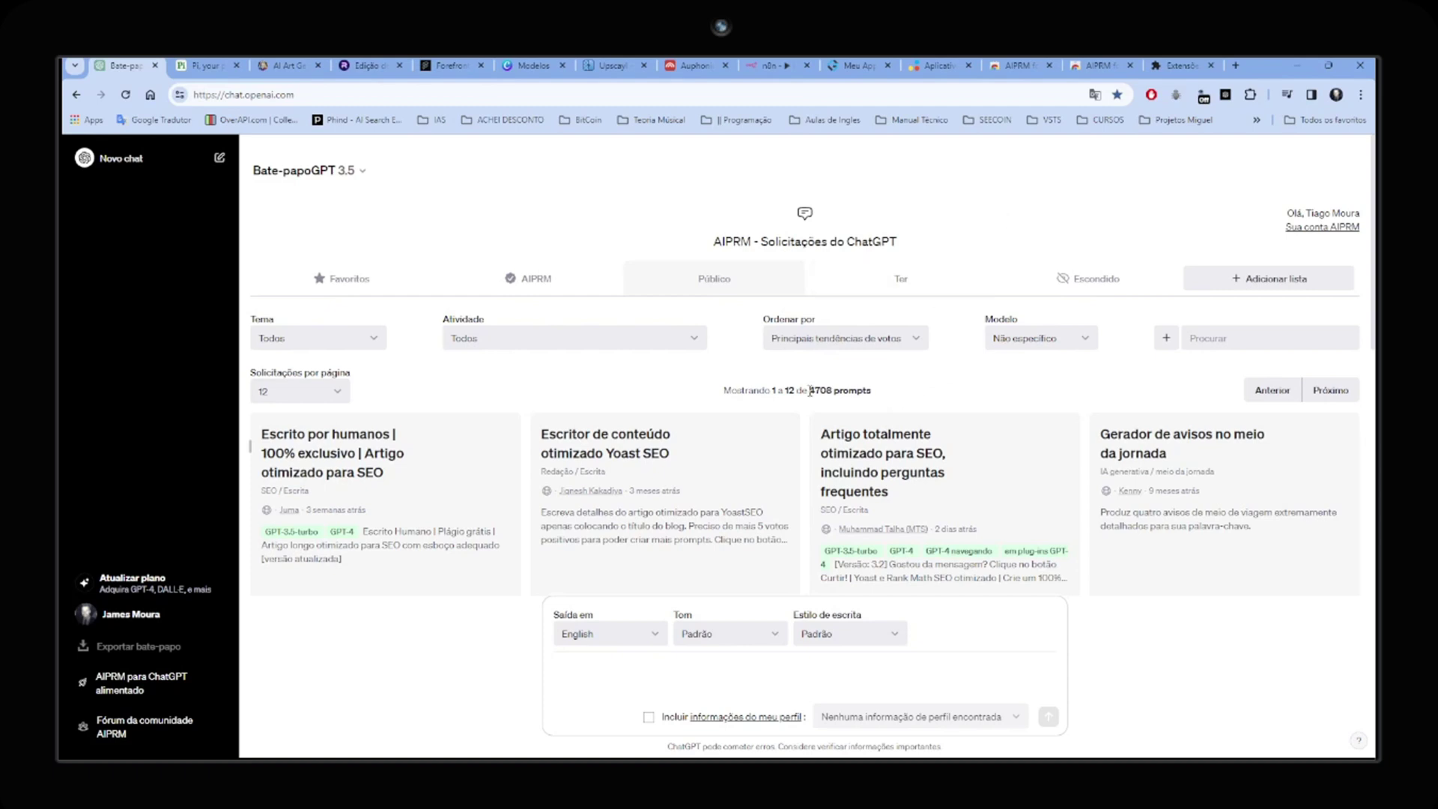
# - On the second page of public AIPRM prompts, at 20 per page, select "1 Clique em Postagem do blog [Atualizado]"
pyautogui.moveTo(808, 390); pyautogui.dragTo(831, 390)
pyautogui.click(907, 384)
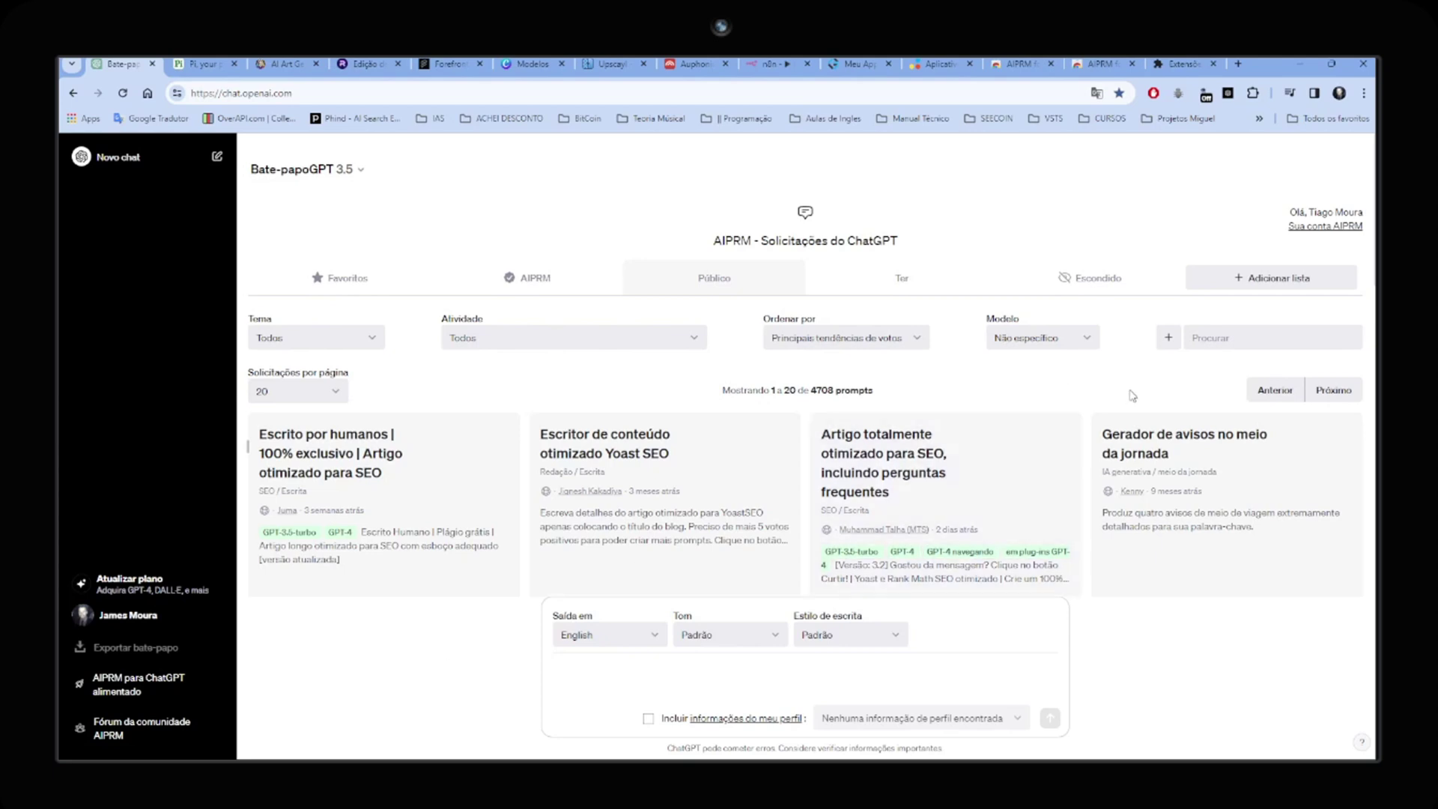
pyautogui.click(1343, 393)
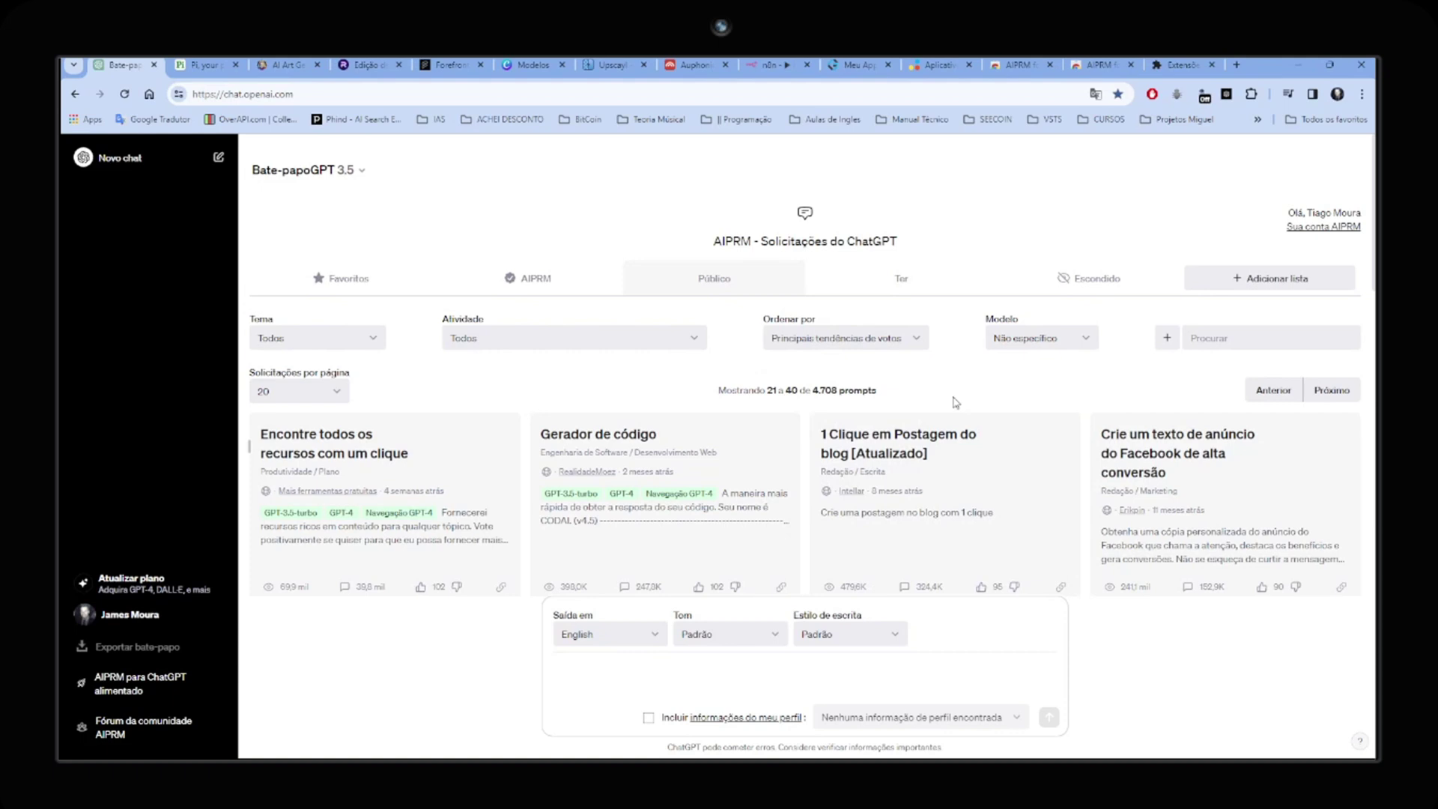
pyautogui.click(964, 455)
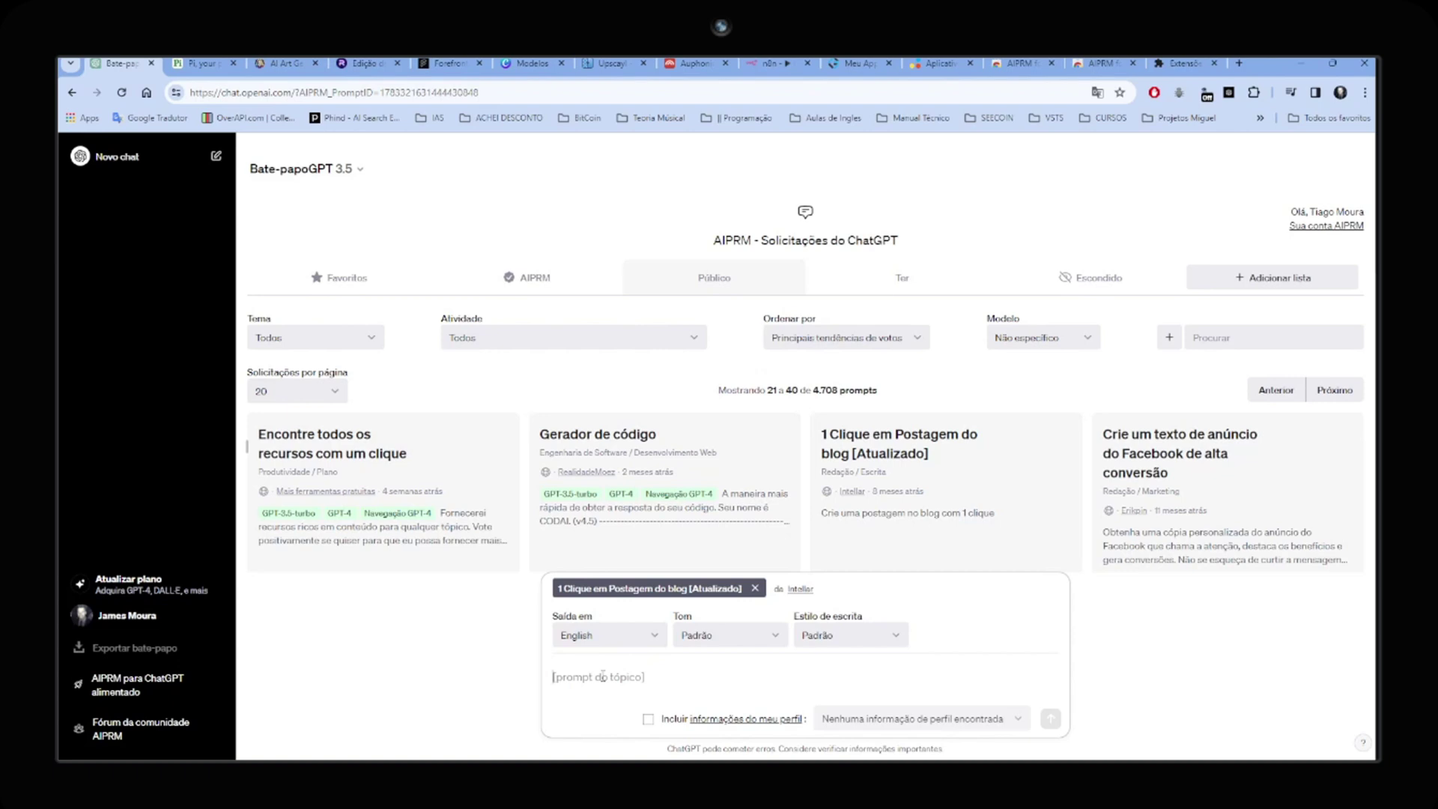
# - Page forward through the list of public AIPRM prompts to look over the following pages
pyautogui.click(1334, 390)
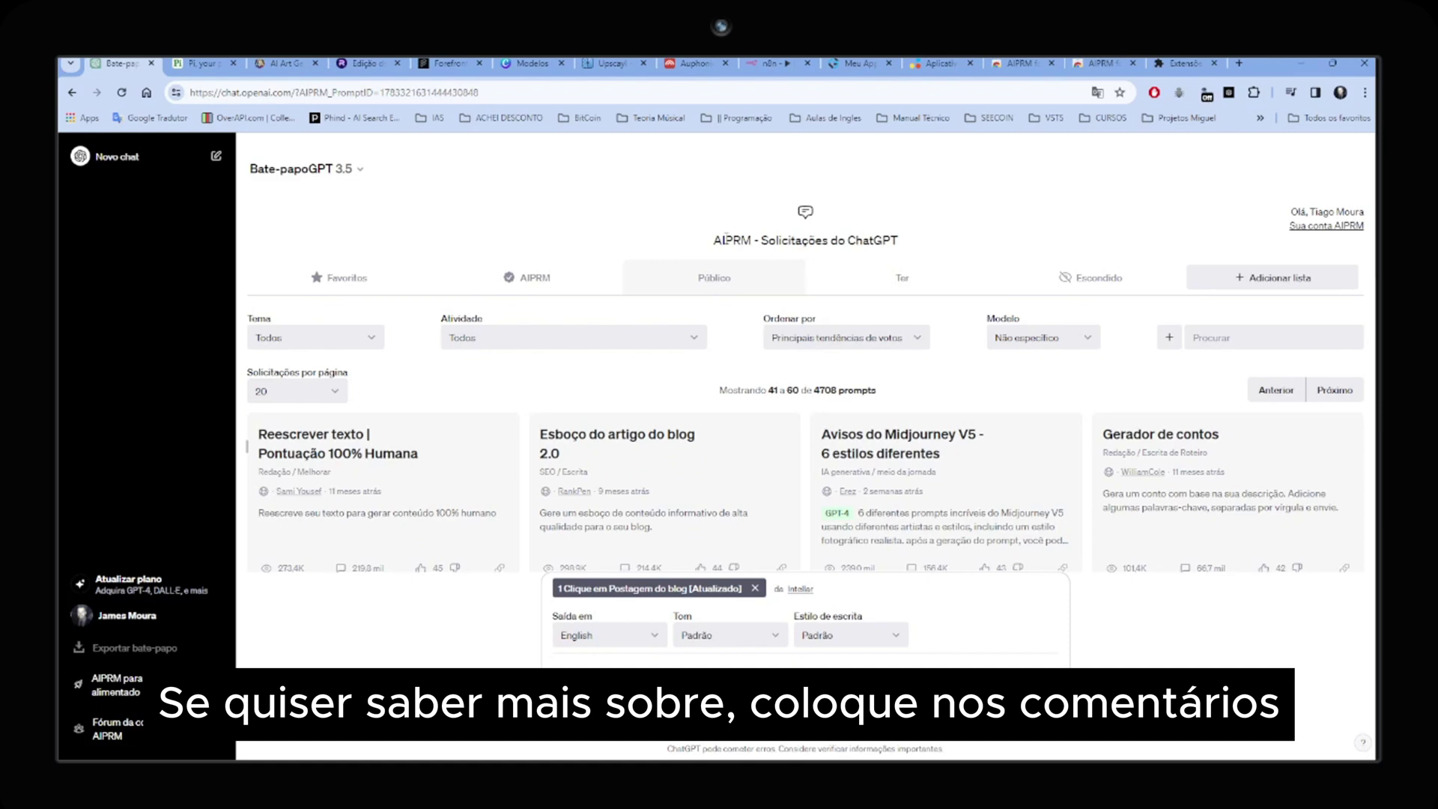
pyautogui.click(1346, 395)
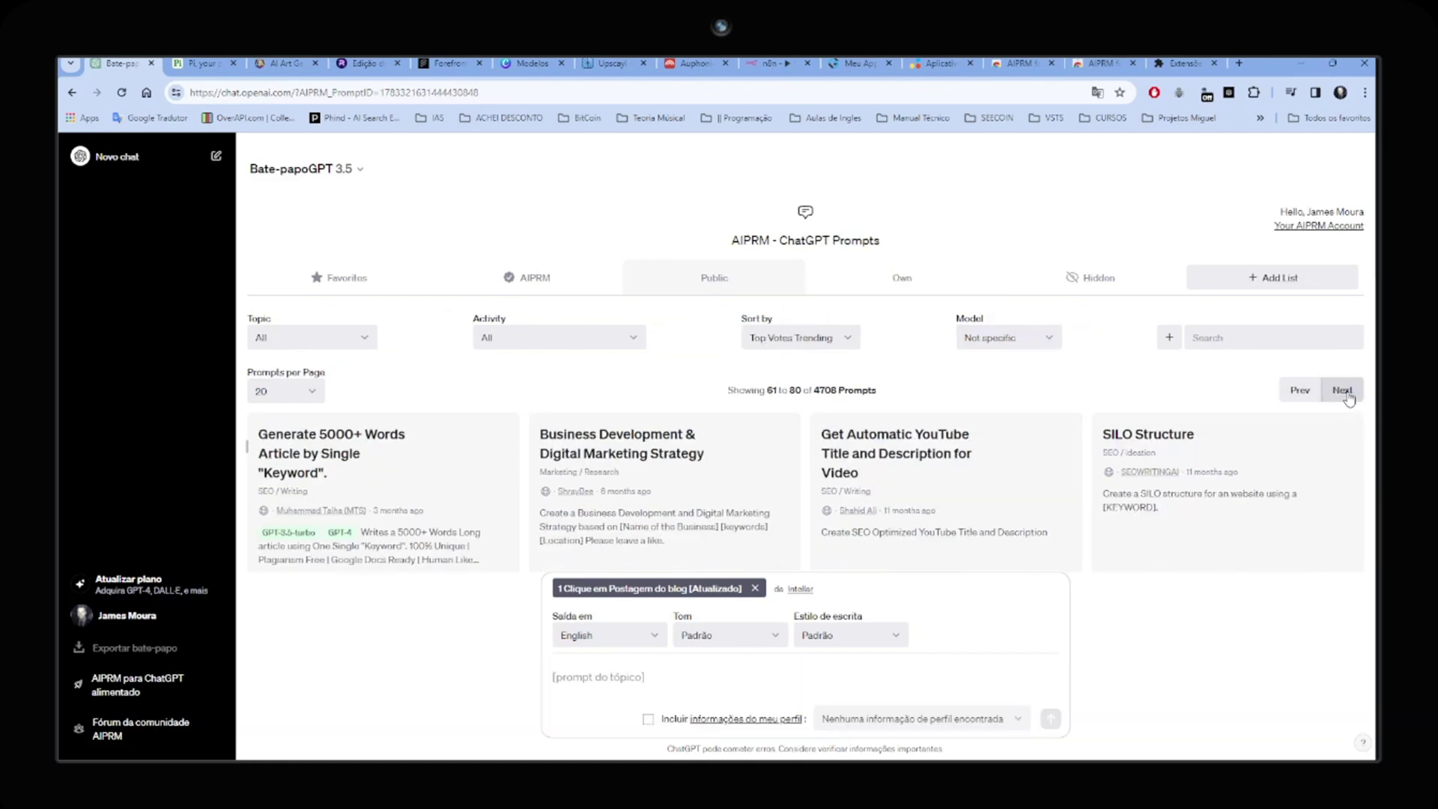
pyautogui.click(1346, 394)
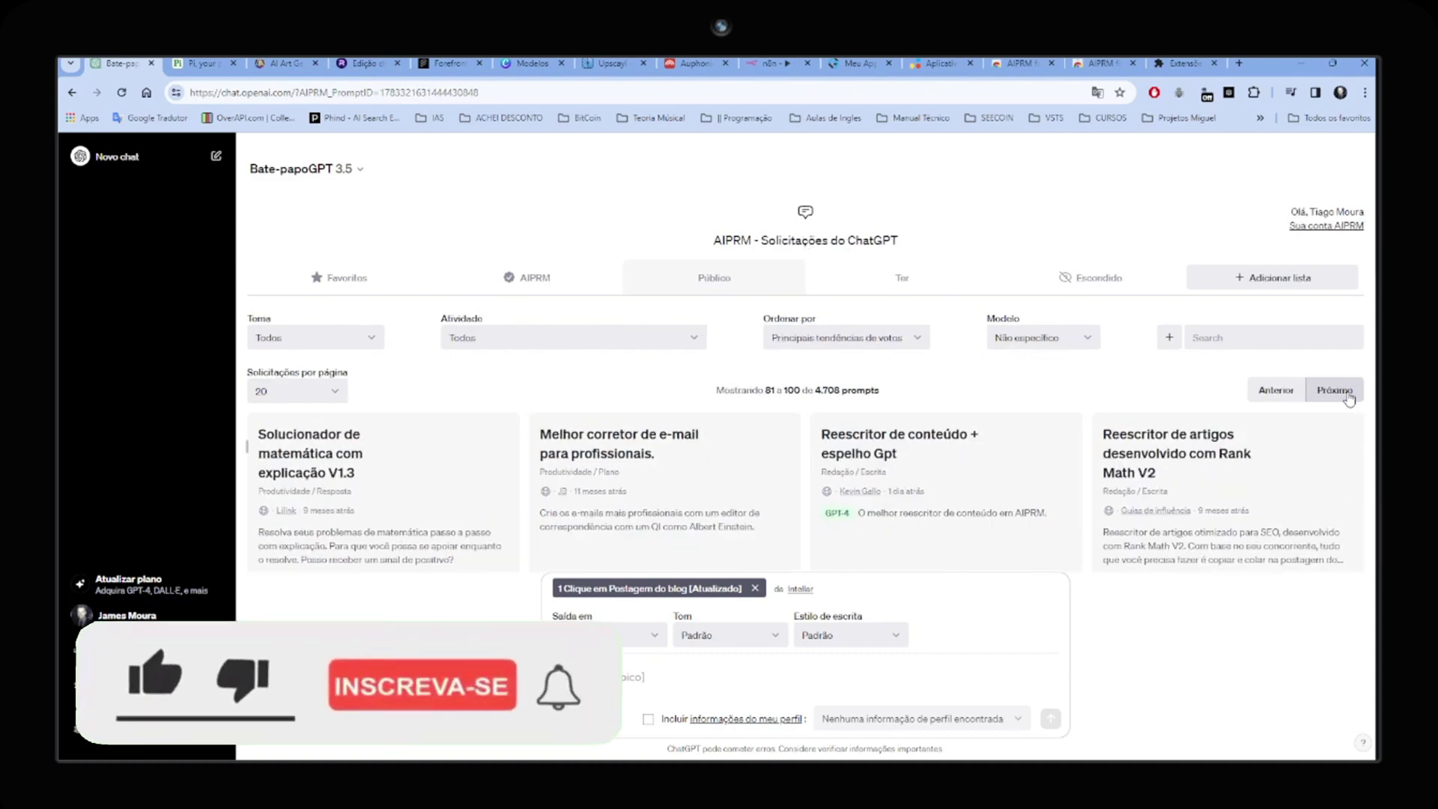
pyautogui.click(1345, 394)
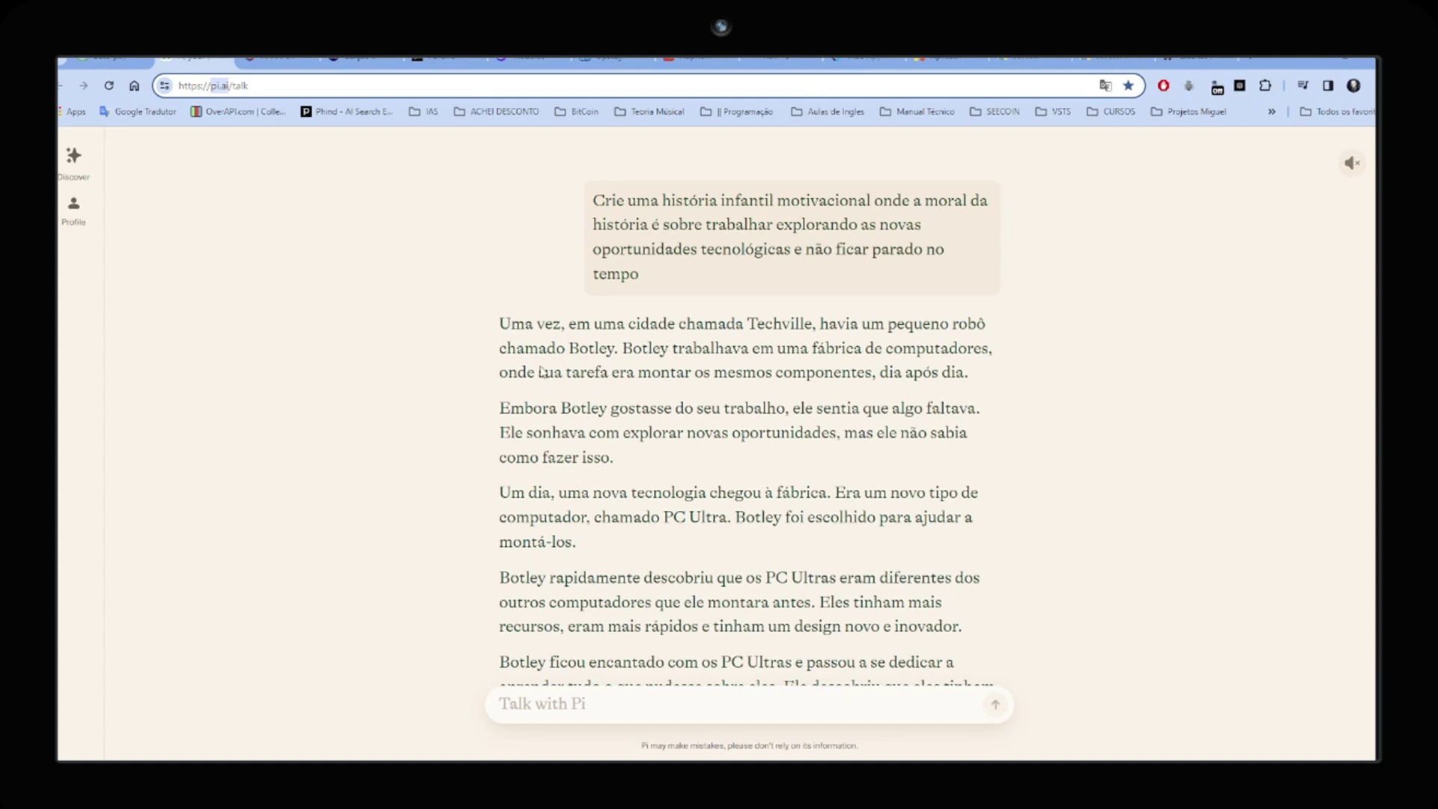
# - In the Pi chat, highlight the request for a motivational children's story and try the voice control
pyautogui.click(1109, 352)
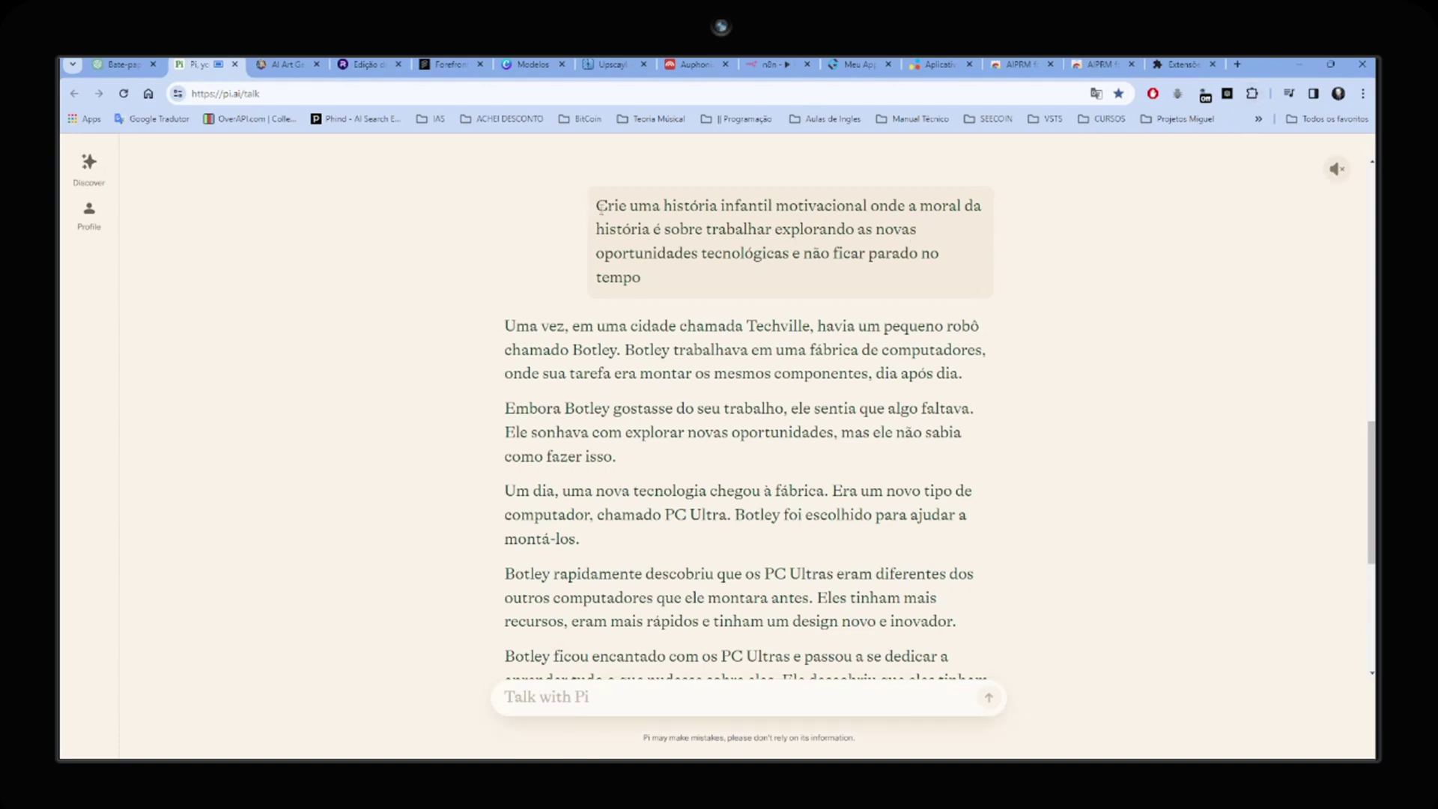
pyautogui.moveTo(597, 204); pyautogui.dragTo(666, 278)
pyautogui.click(1075, 363)
pyautogui.click(1332, 172)
pyautogui.click(1307, 171)
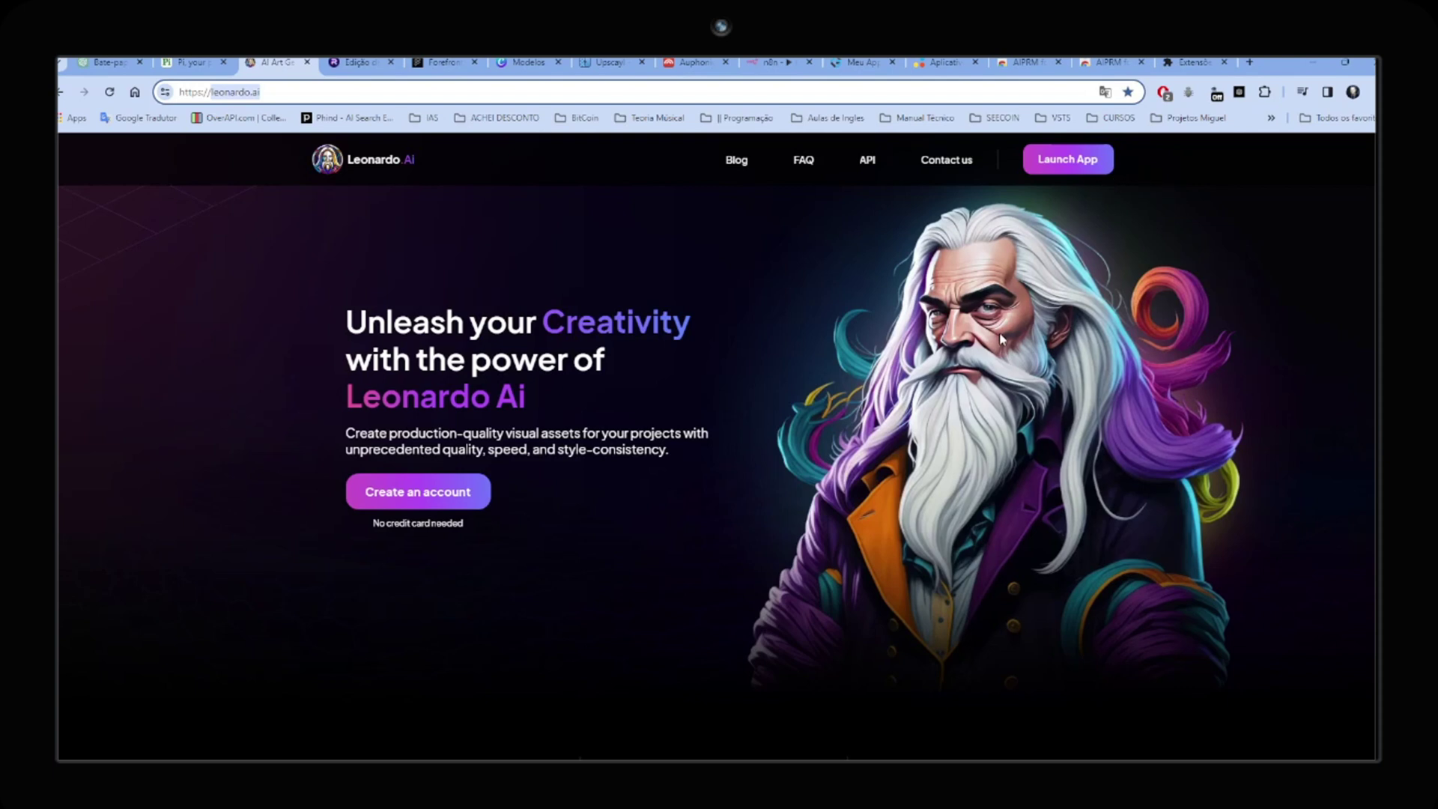
# - On the Leonardo.Ai site, start creating an account and dismiss the Introducing Motion announcement
pyautogui.click(427, 500)
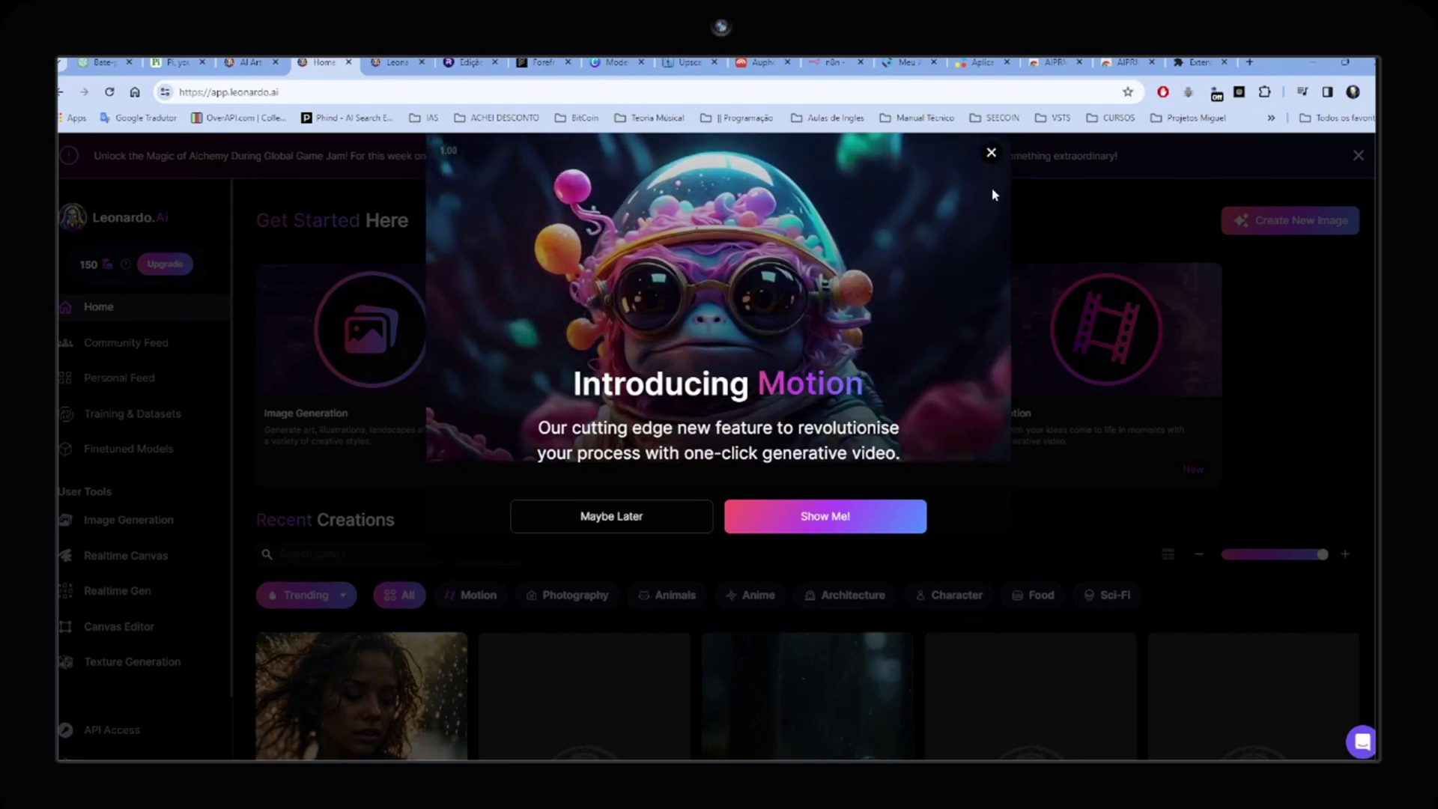
pyautogui.click(990, 152)
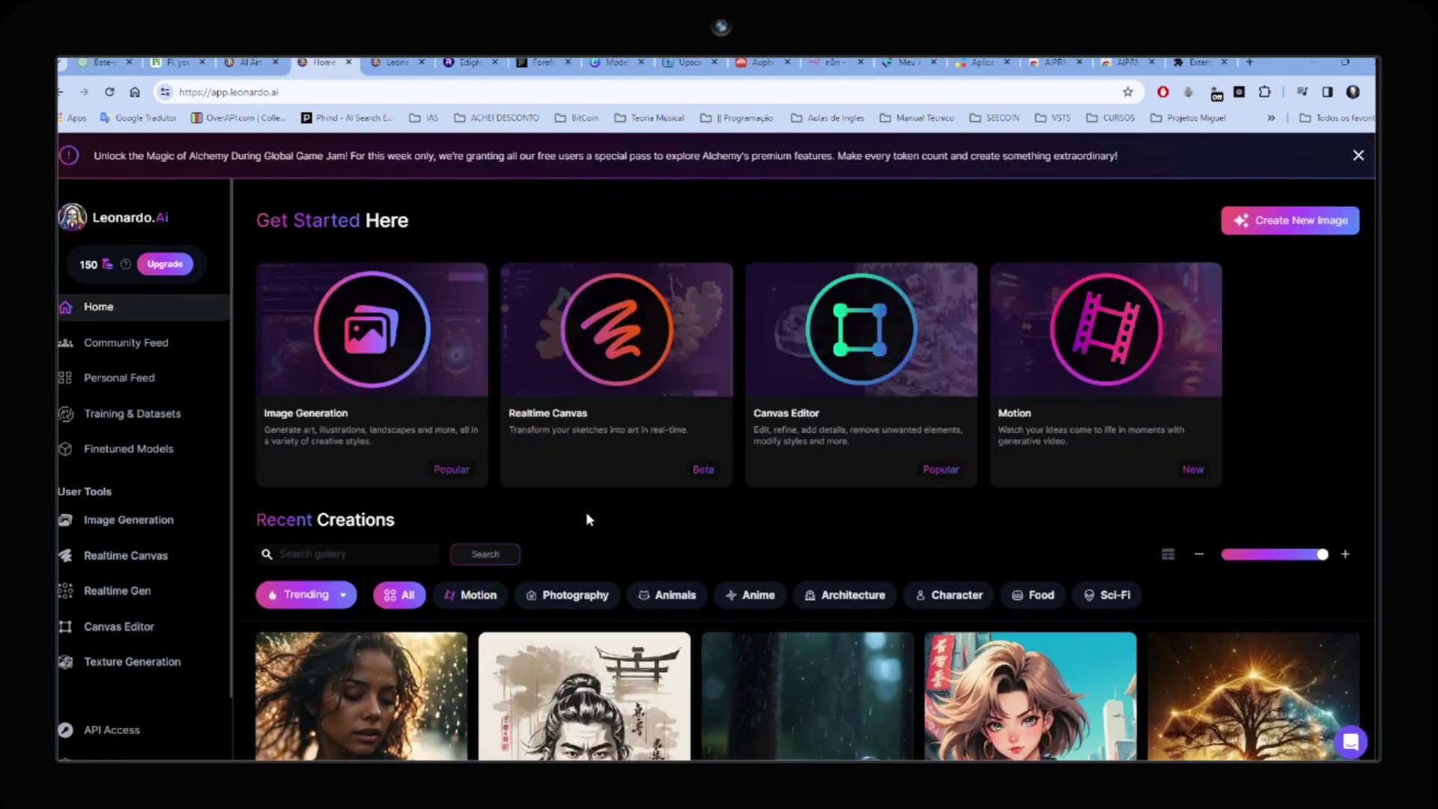
# - Browse the images in the Recent Creations gallery on the Leonardo.Ai home page
pyautogui.scroll(-4, 605, 508)
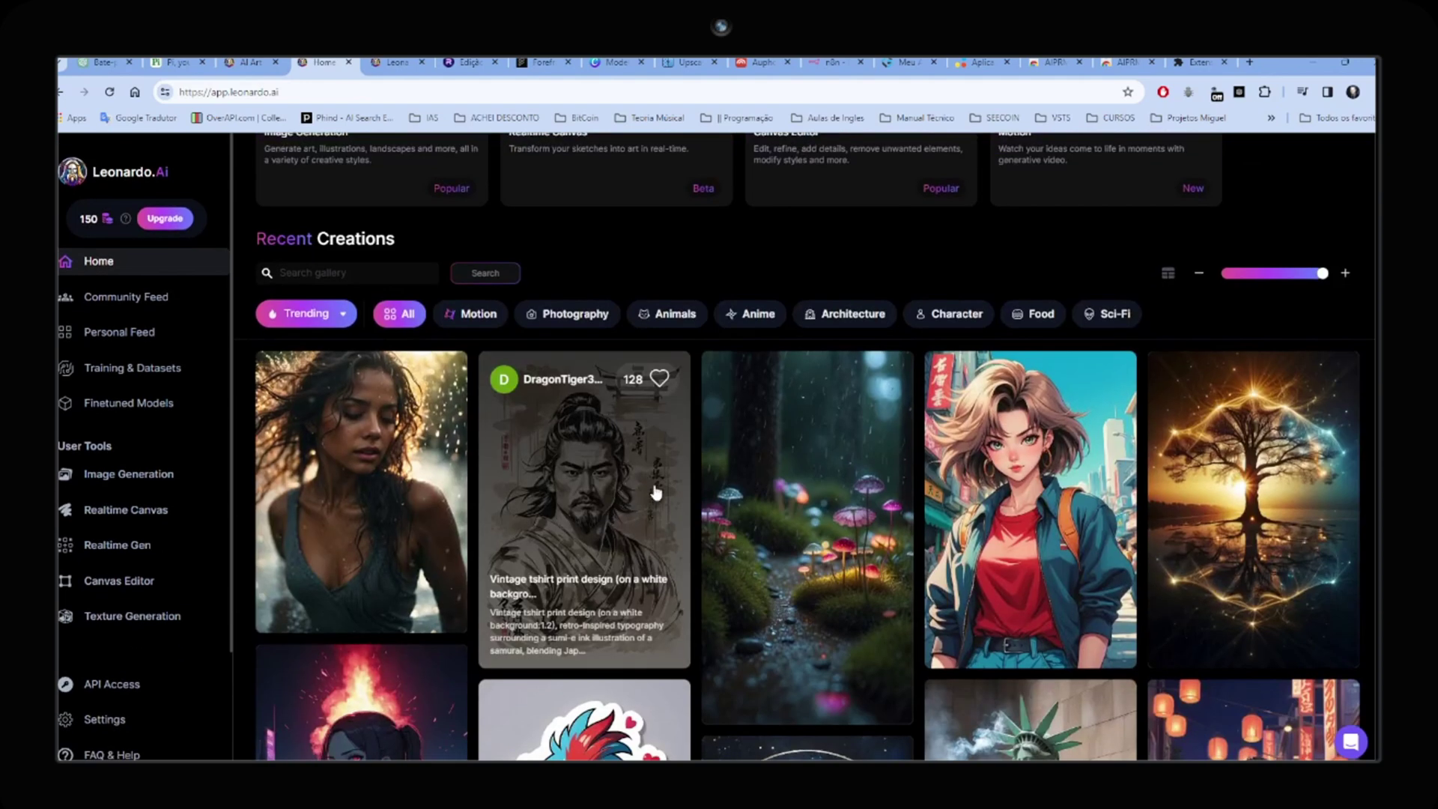
pyautogui.scroll(-4, 655, 491)
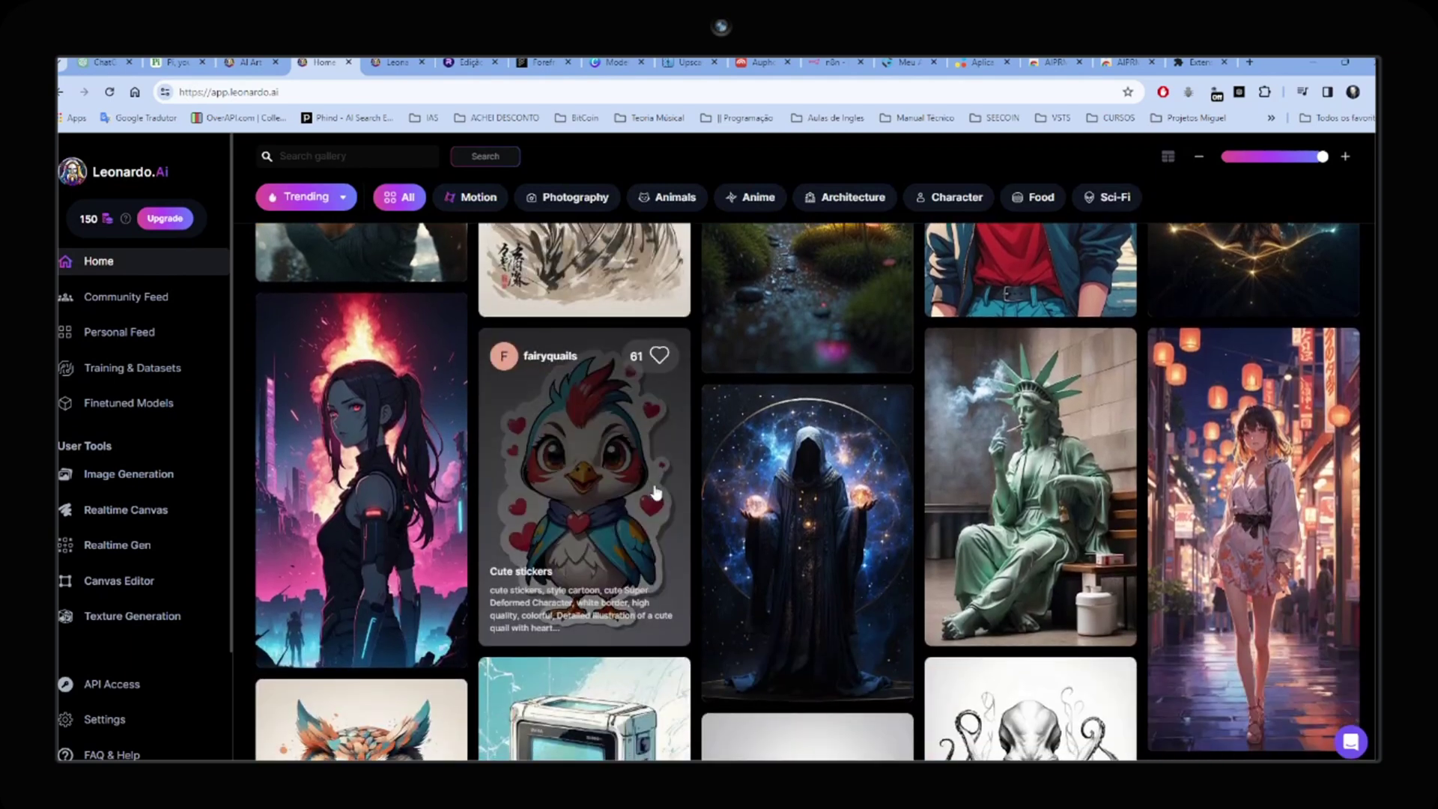
pyautogui.scroll(-7, 656, 492)
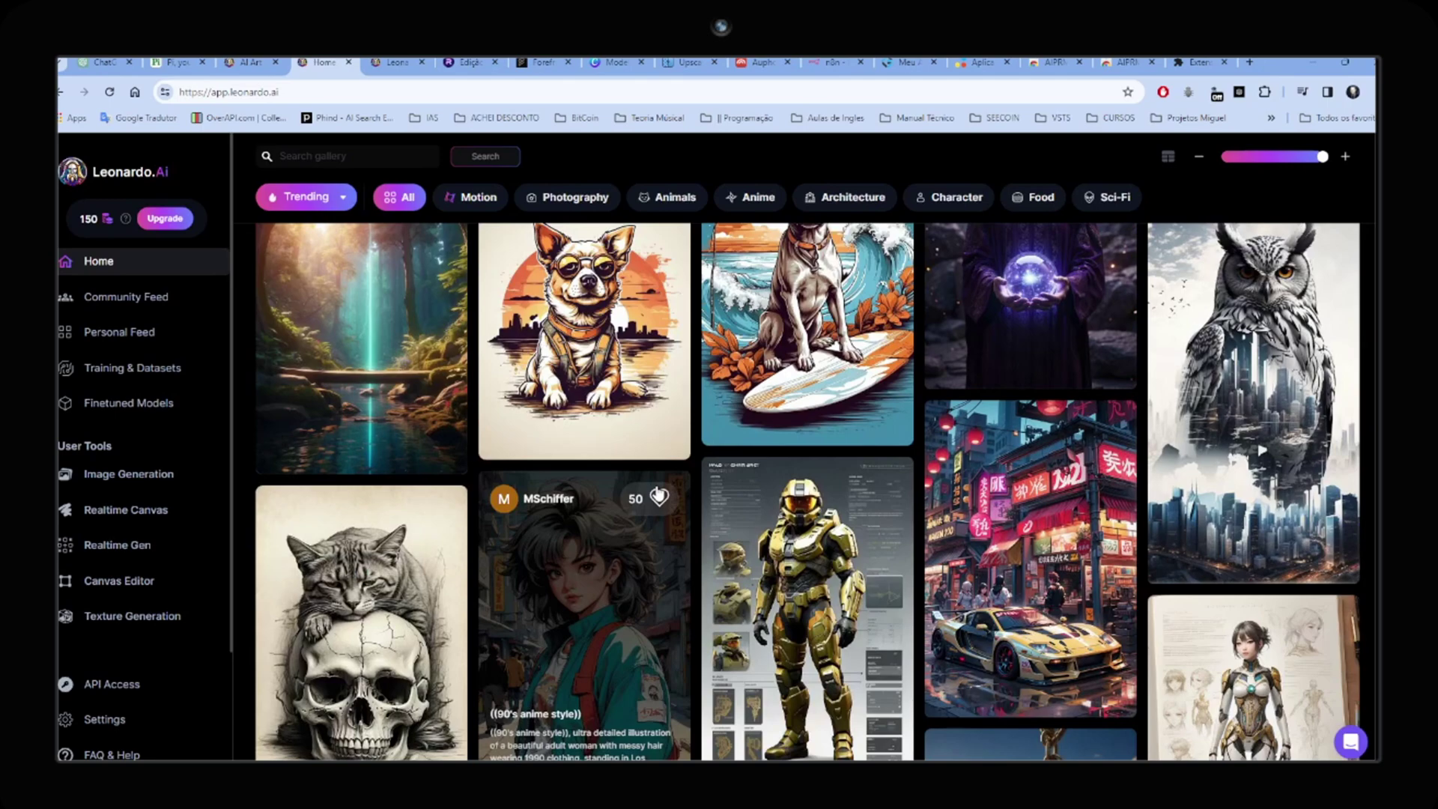
pyautogui.scroll(-6, 657, 494)
pyautogui.scroll(9, 657, 494)
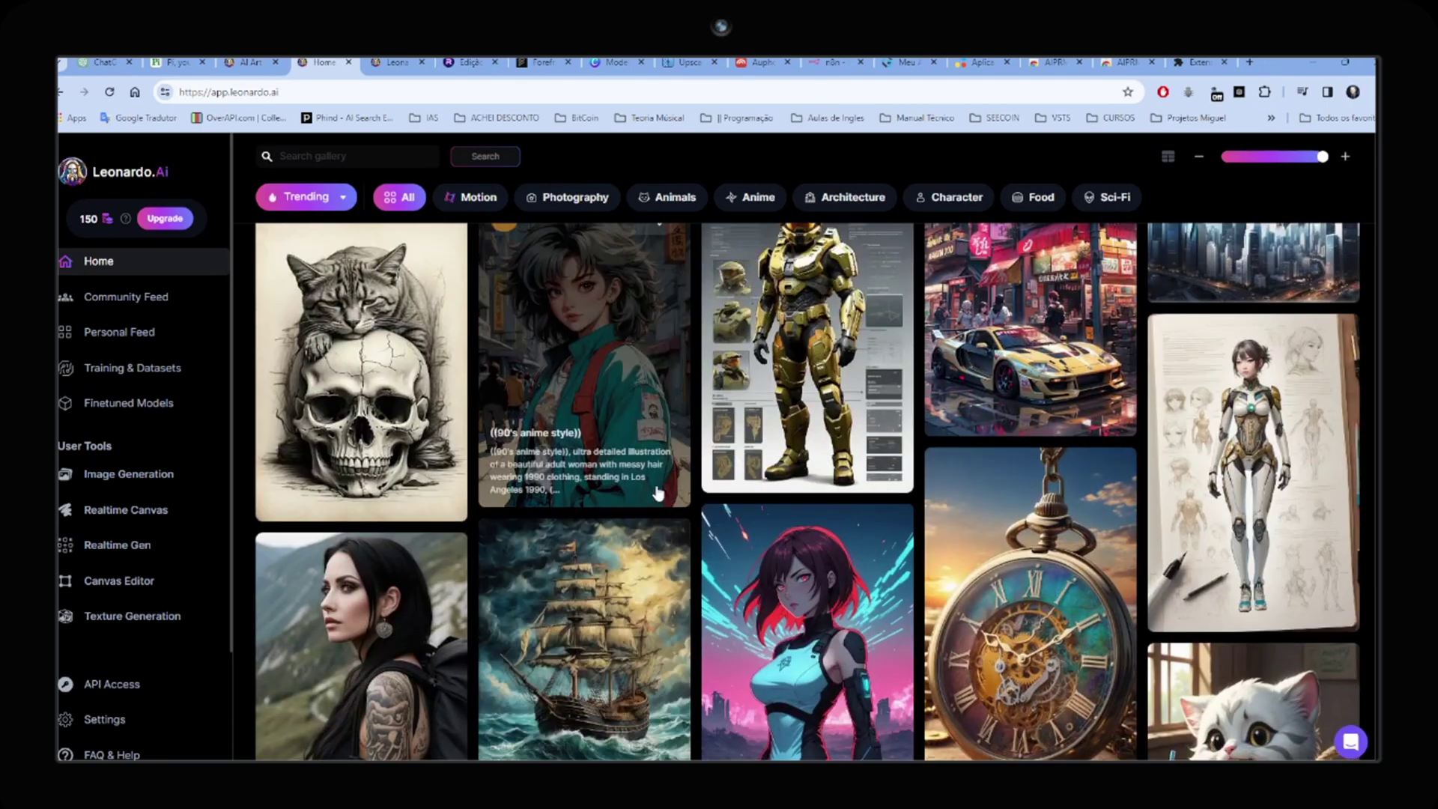
pyautogui.scroll(3, 658, 492)
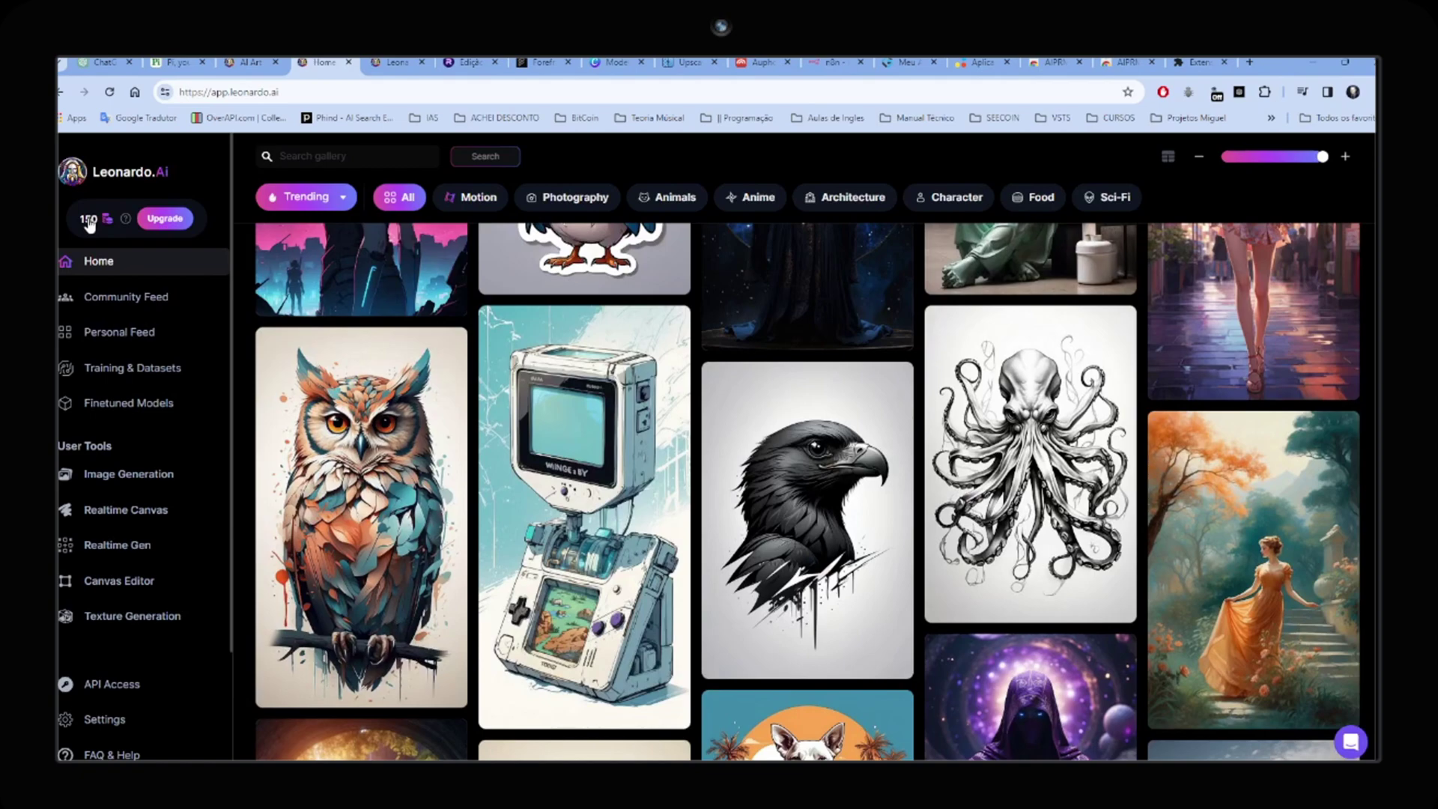
pyautogui.scroll(10, 483, 533)
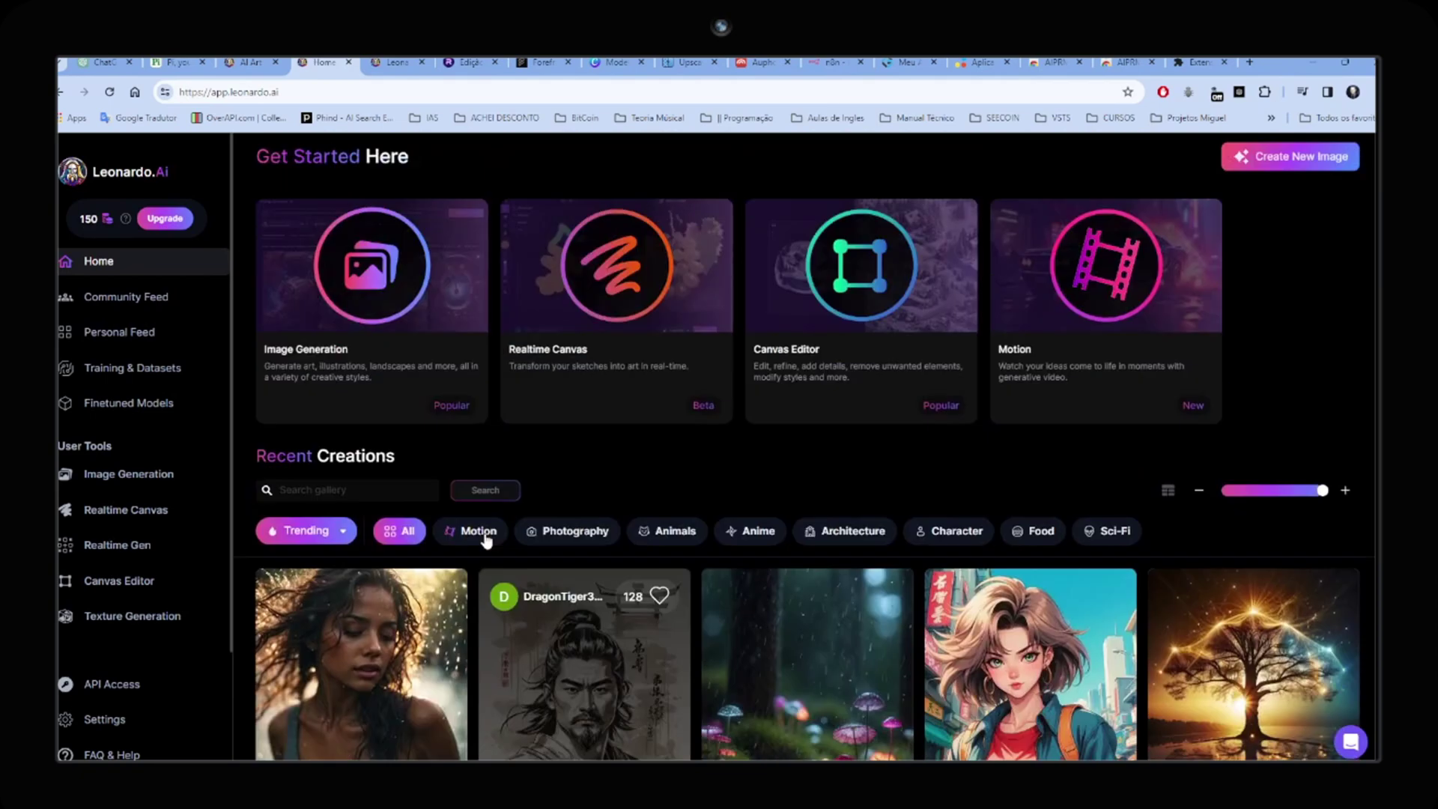
pyautogui.scroll(-10, 765, 618)
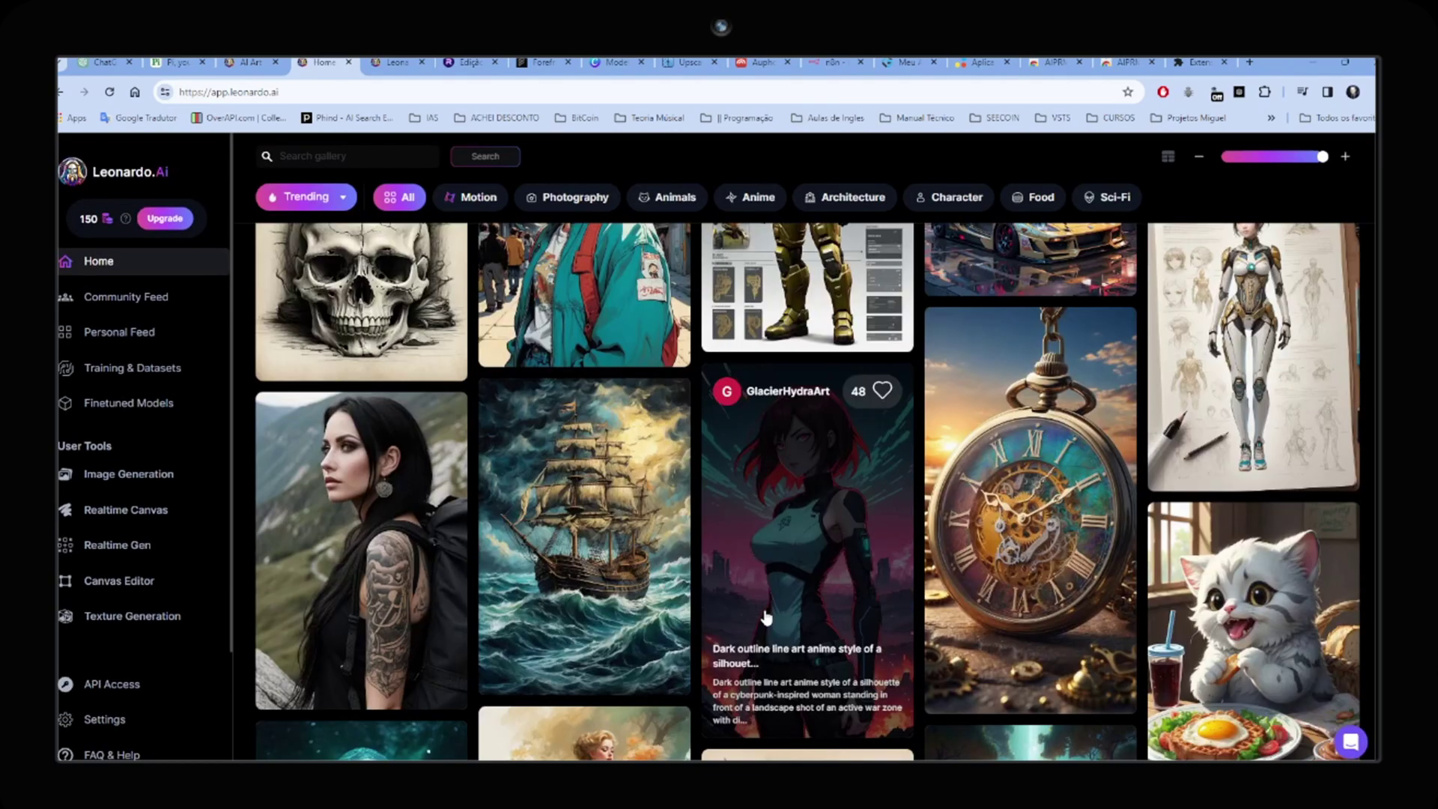
pyautogui.scroll(-10, 766, 617)
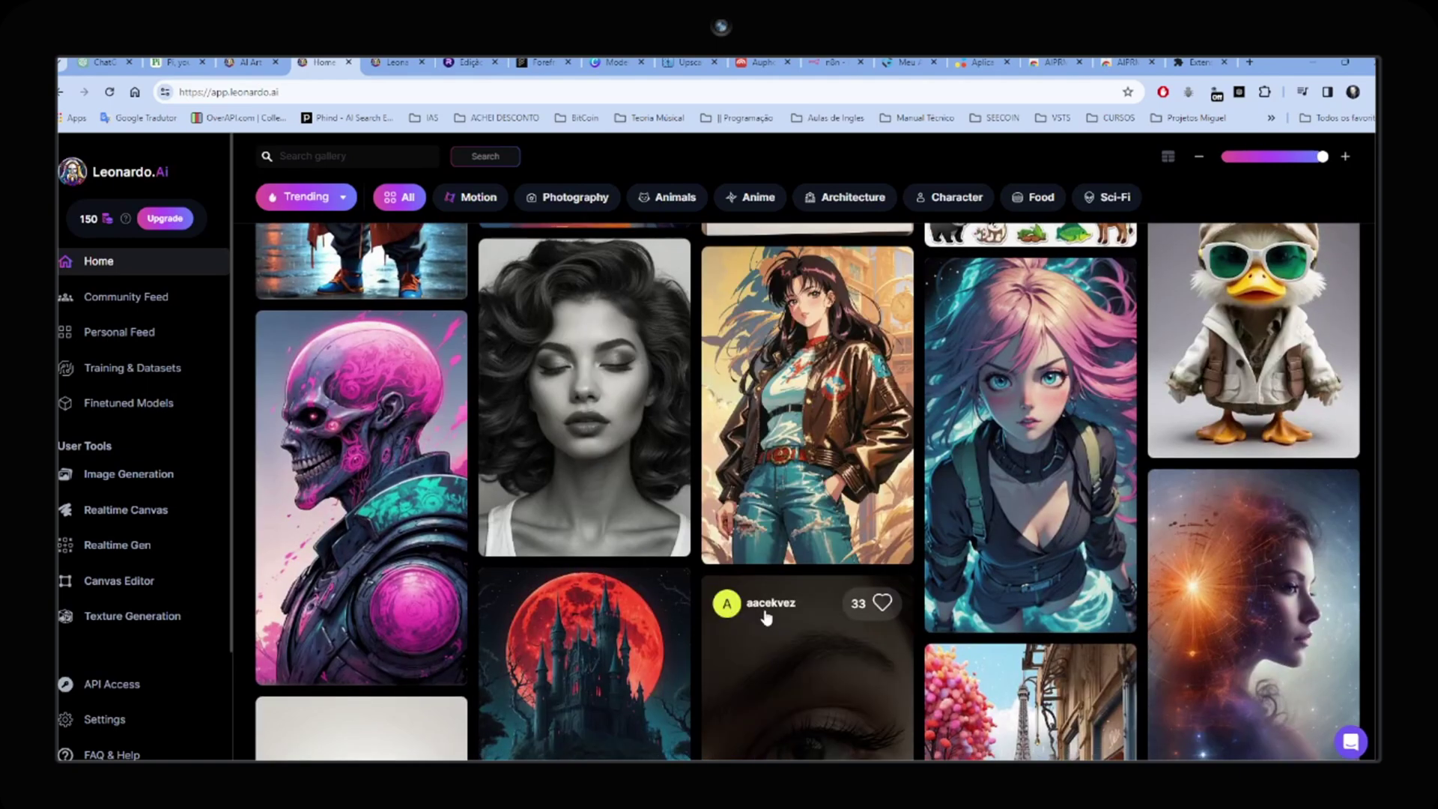
pyautogui.scroll(-5, 765, 618)
pyautogui.scroll(3, 765, 615)
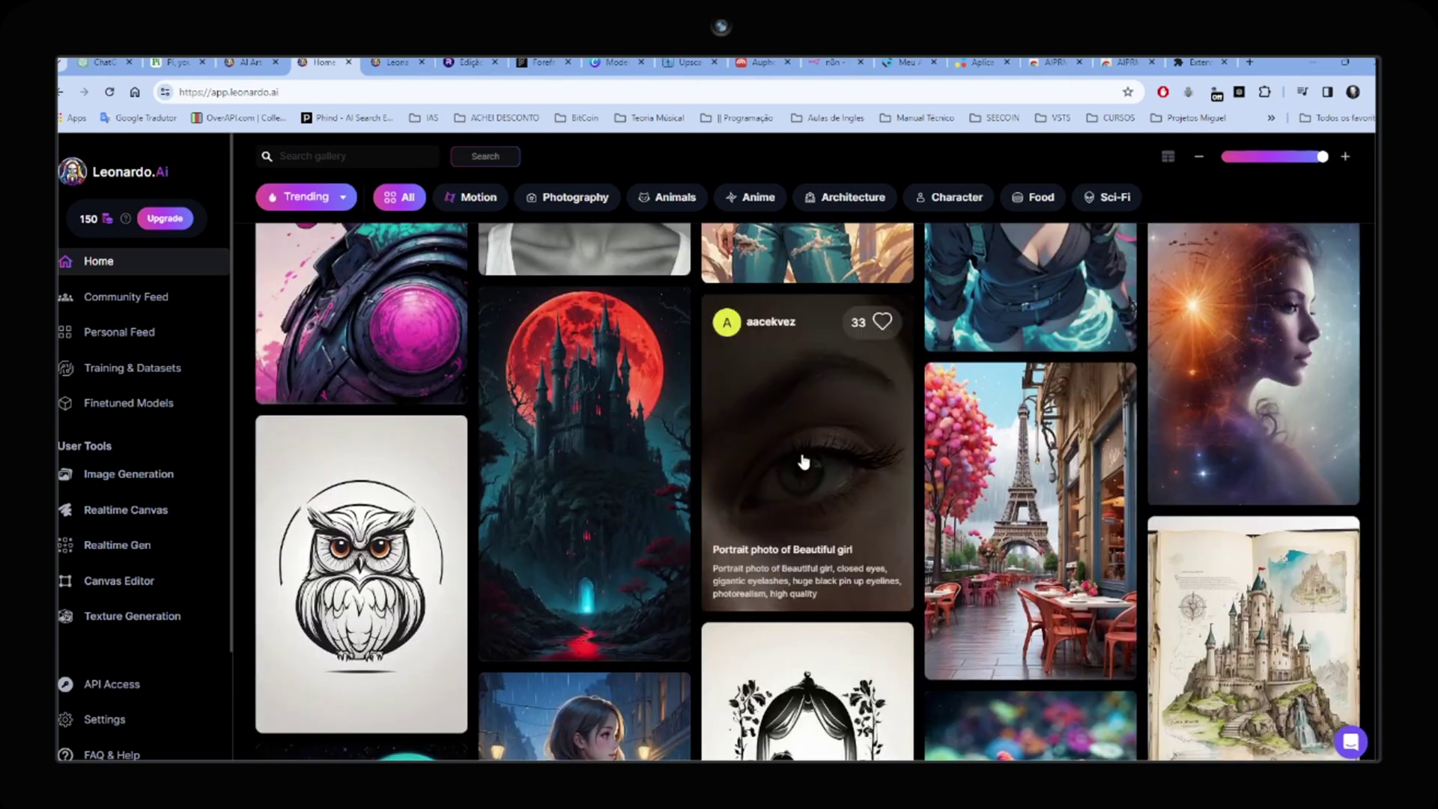
# - Open the details of the gothic castle image with the red moon and highlight its prompt text
pyautogui.click(572, 465)
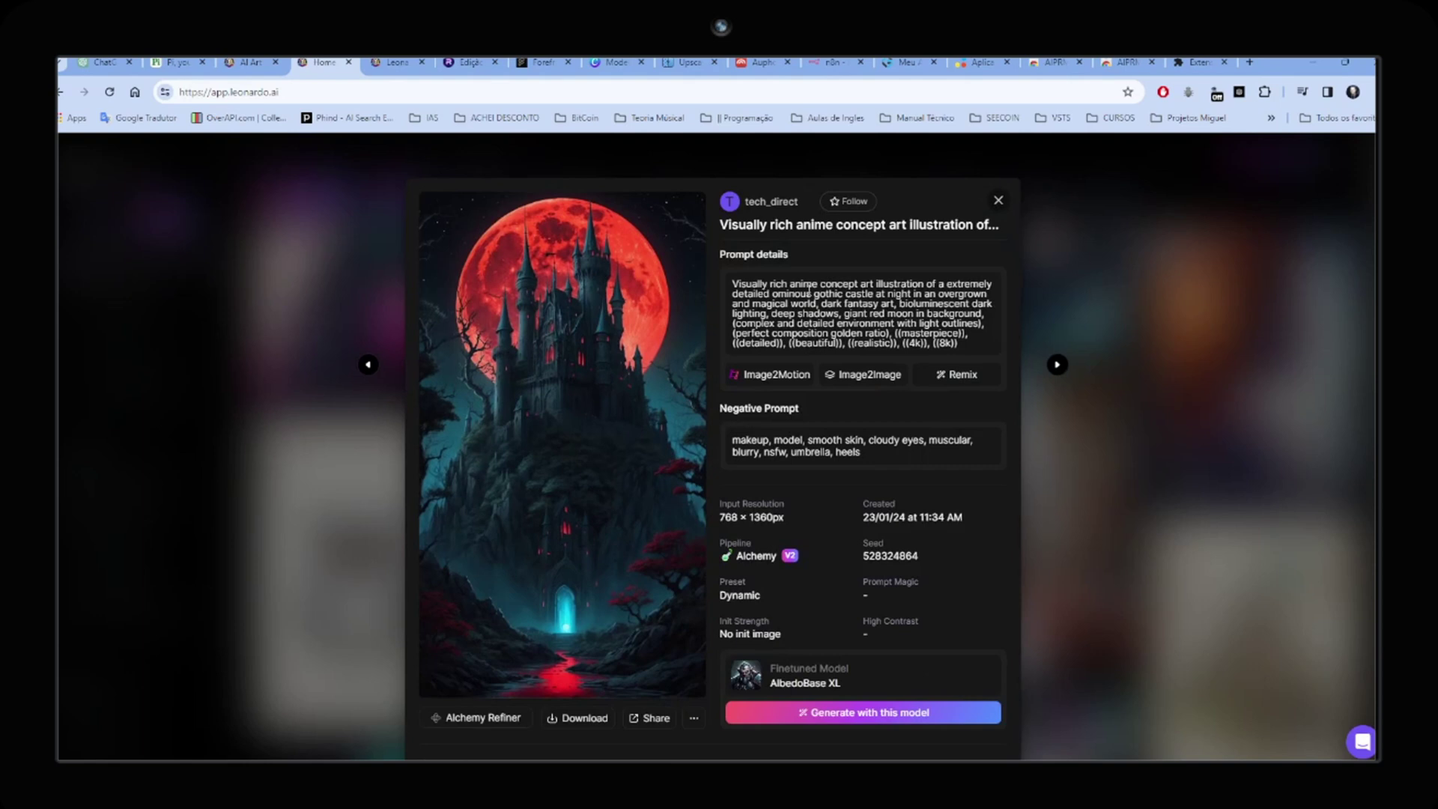
pyautogui.moveTo(965, 332); pyautogui.dragTo(732, 284)
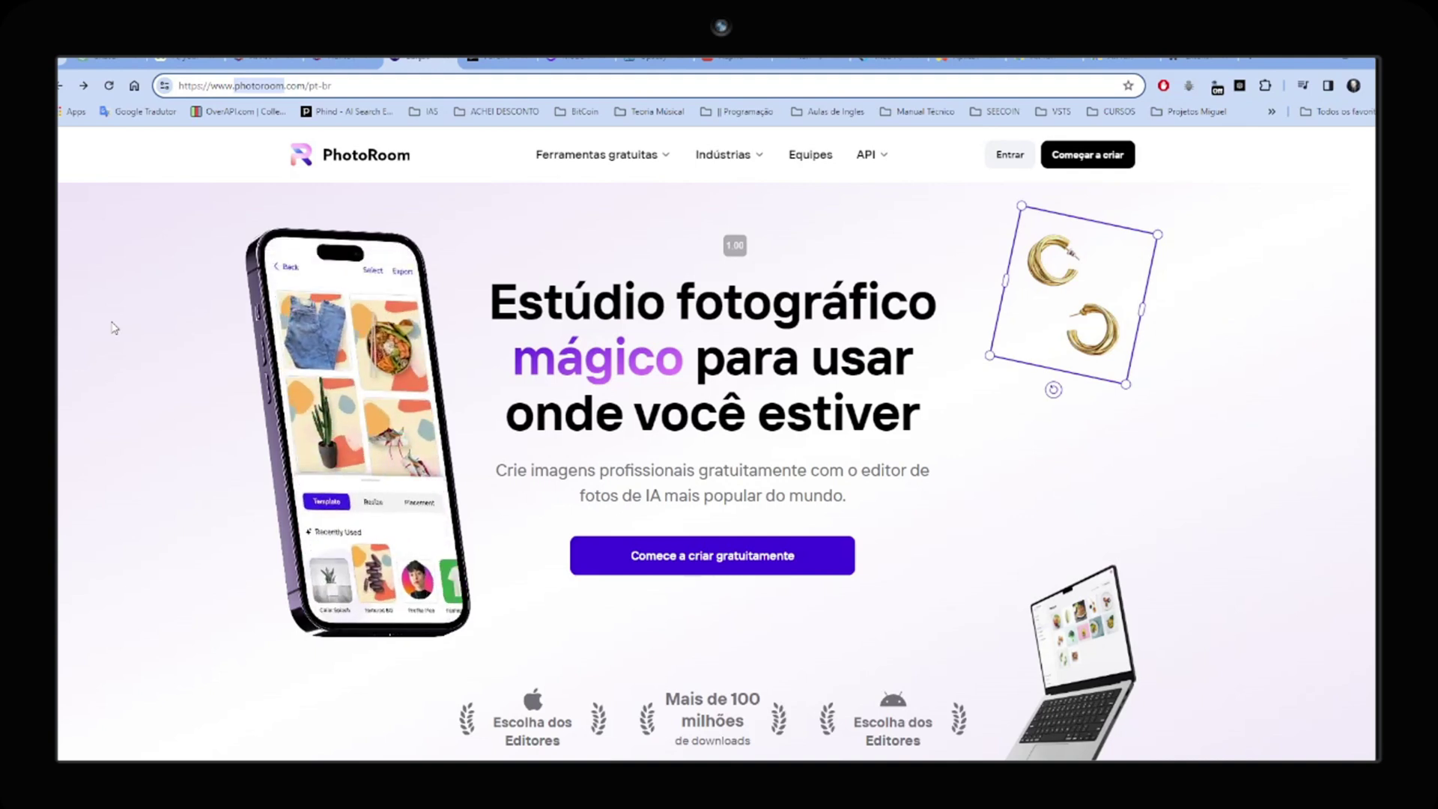
# - Switch from PhotoRoom to the Forefront site and log in to its chat app
pyautogui.hotkey('ctrl', 'Tab')
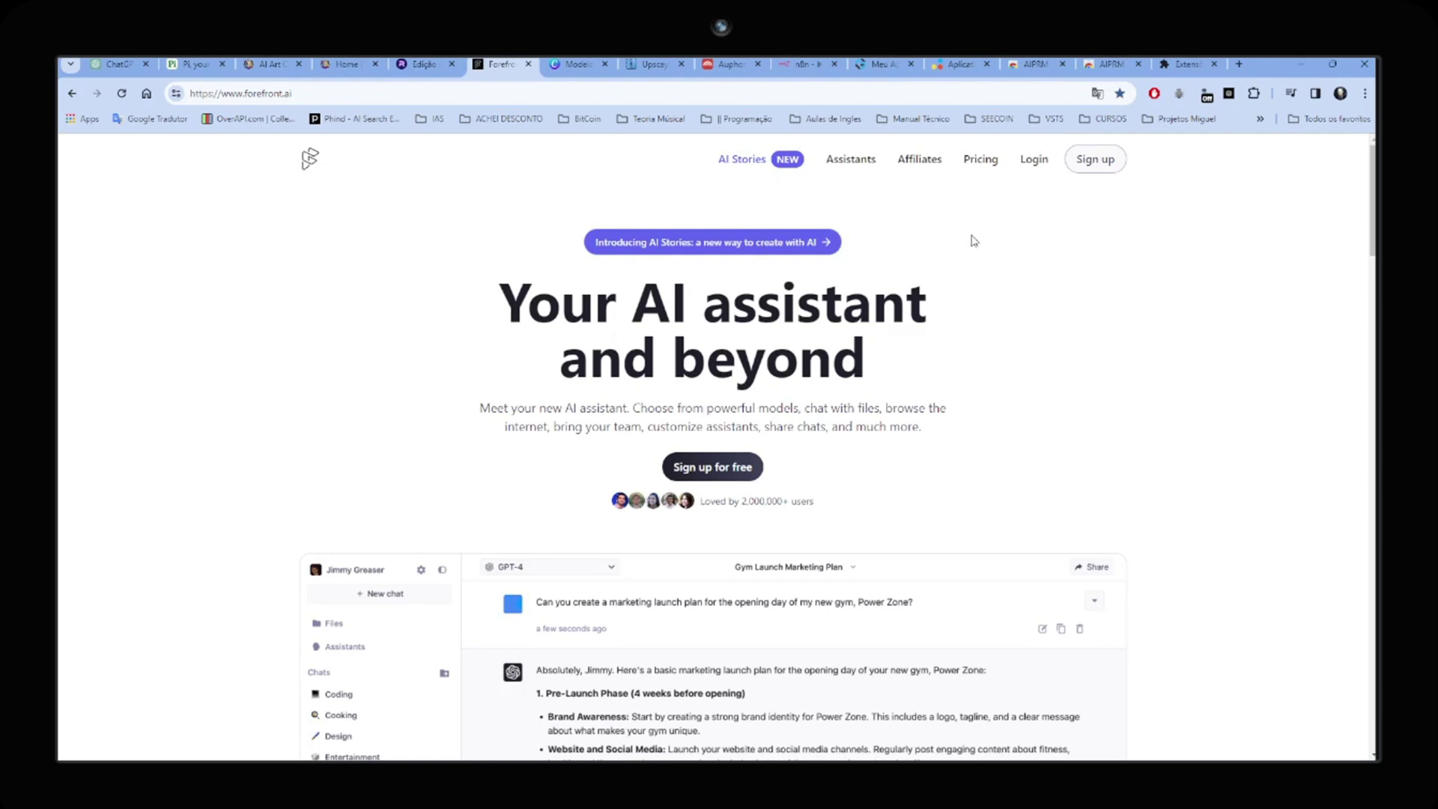
pyautogui.click(1034, 160)
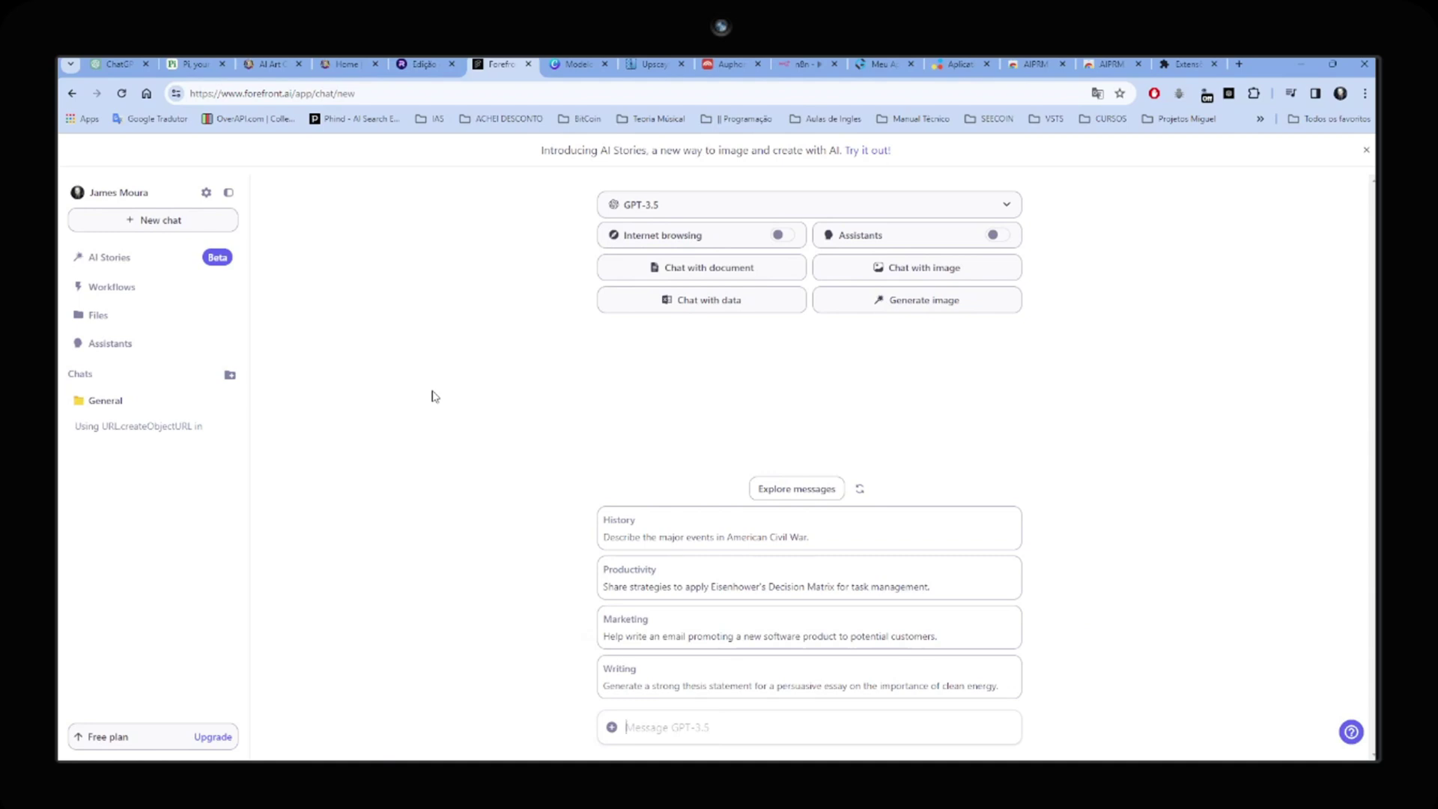
# - Examine the AI models offered for a new Forefront chat and close the model list without changing the selection
pyautogui.click(648, 207)
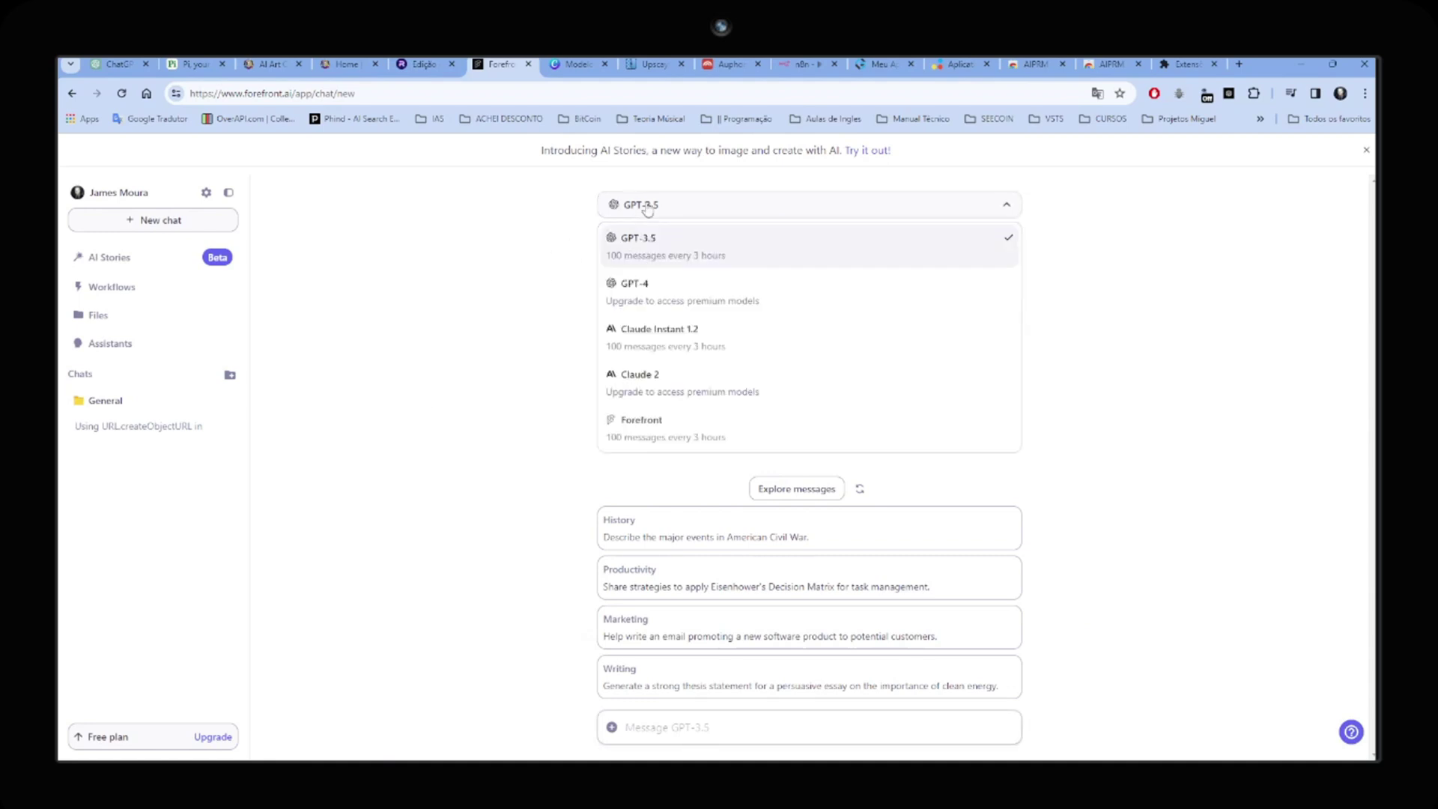
pyautogui.doubleClick(648, 208)
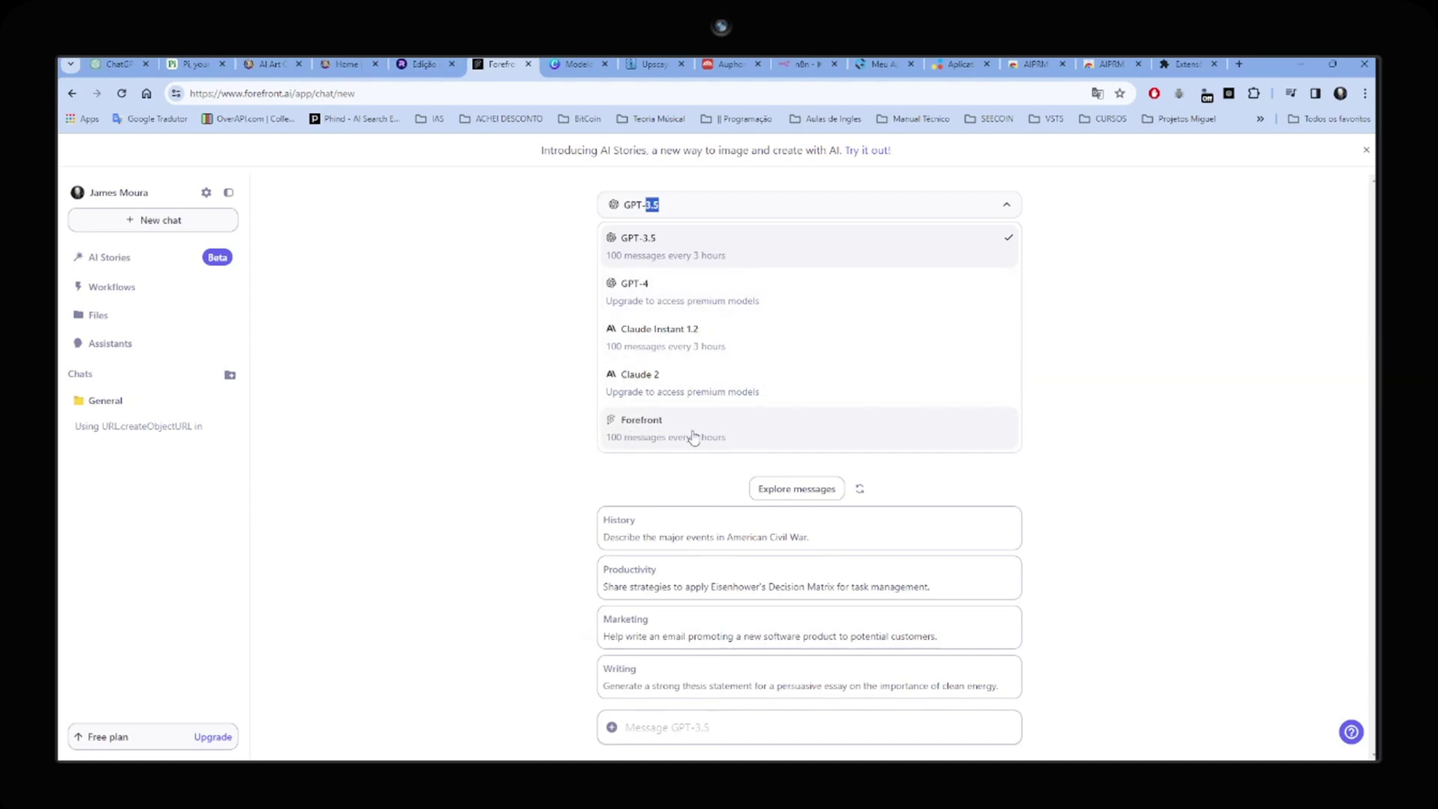
pyautogui.click(505, 399)
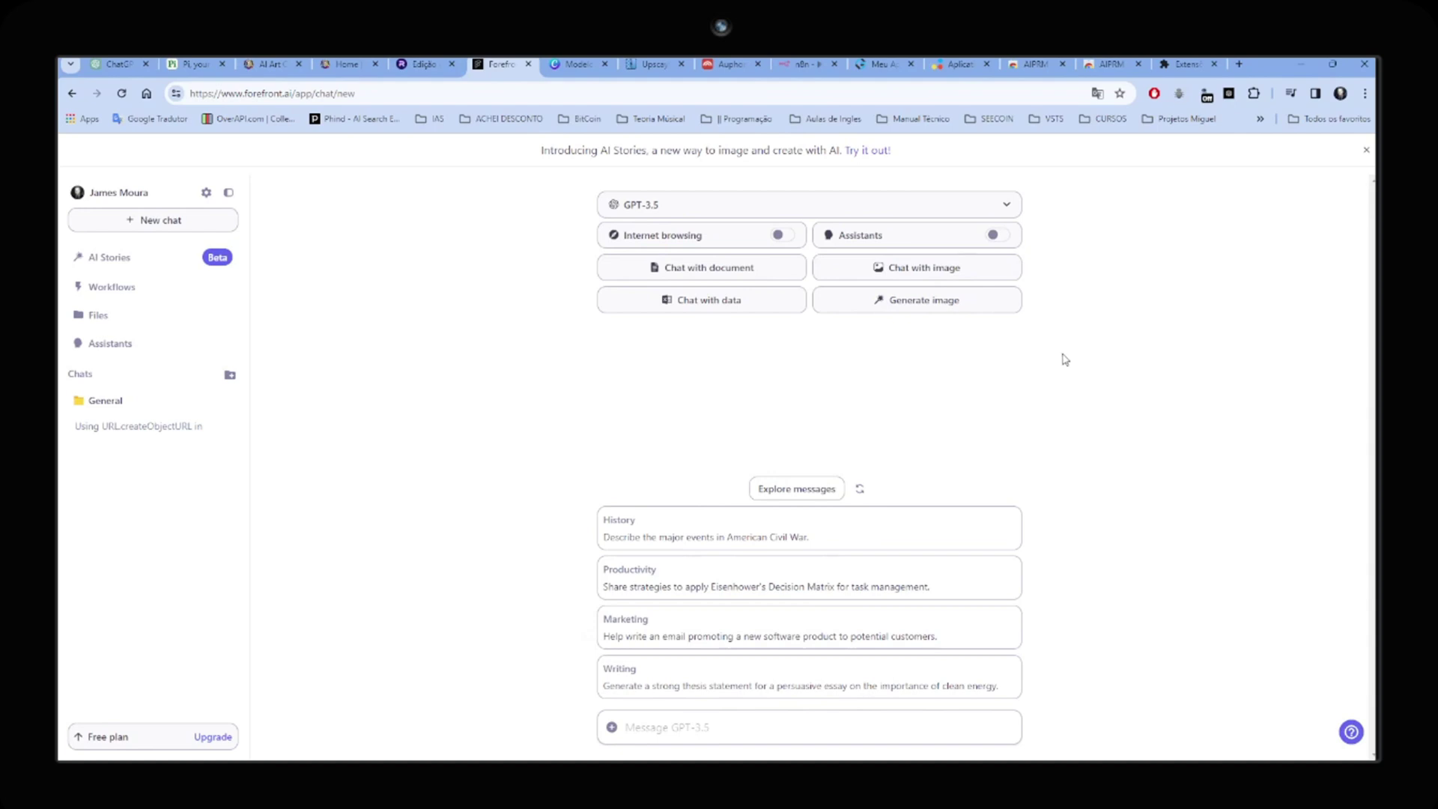
# - Start a new Forefront chat with the Social Media Growth Hacker assistant from the Productivity group
pyautogui.click(129, 345)
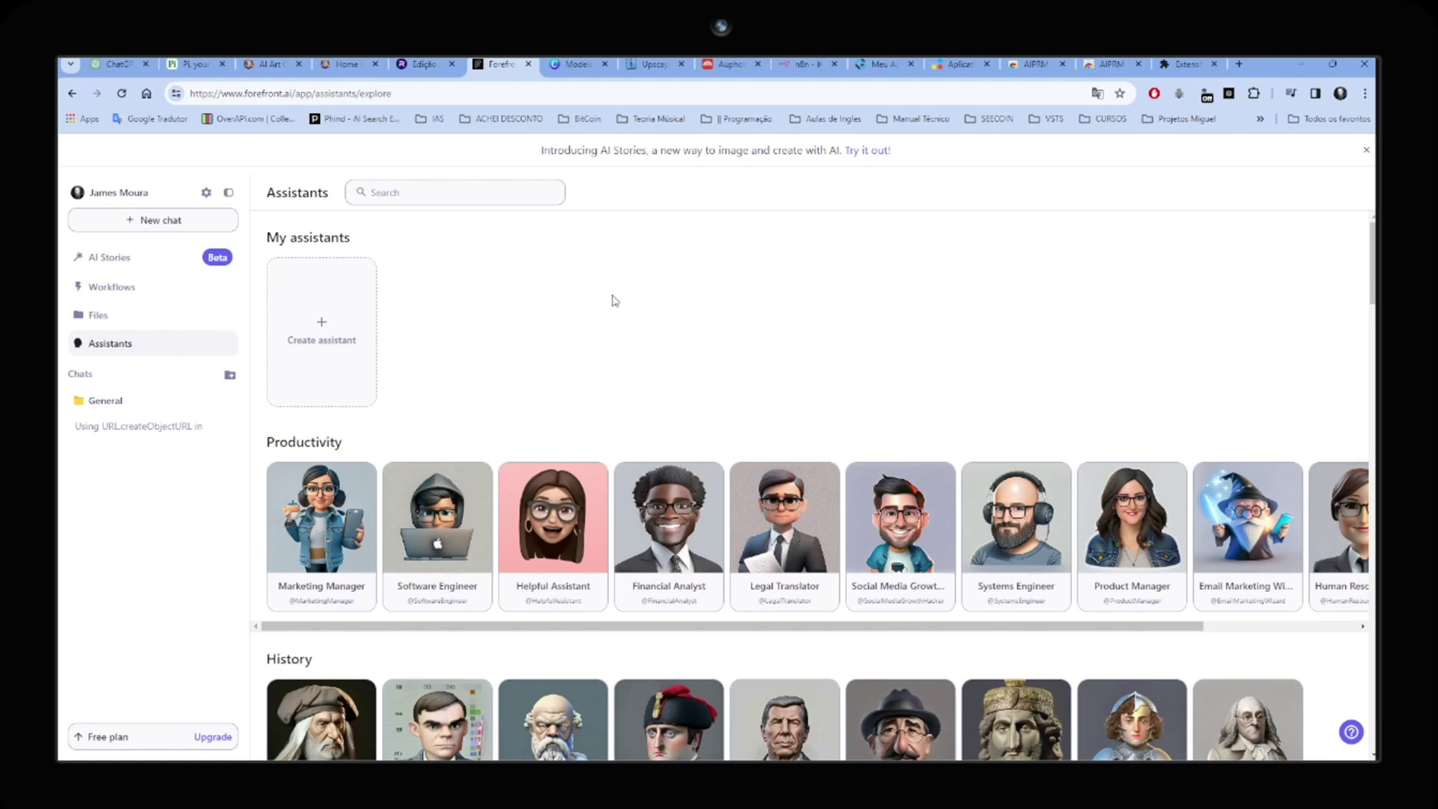
pyautogui.click(898, 526)
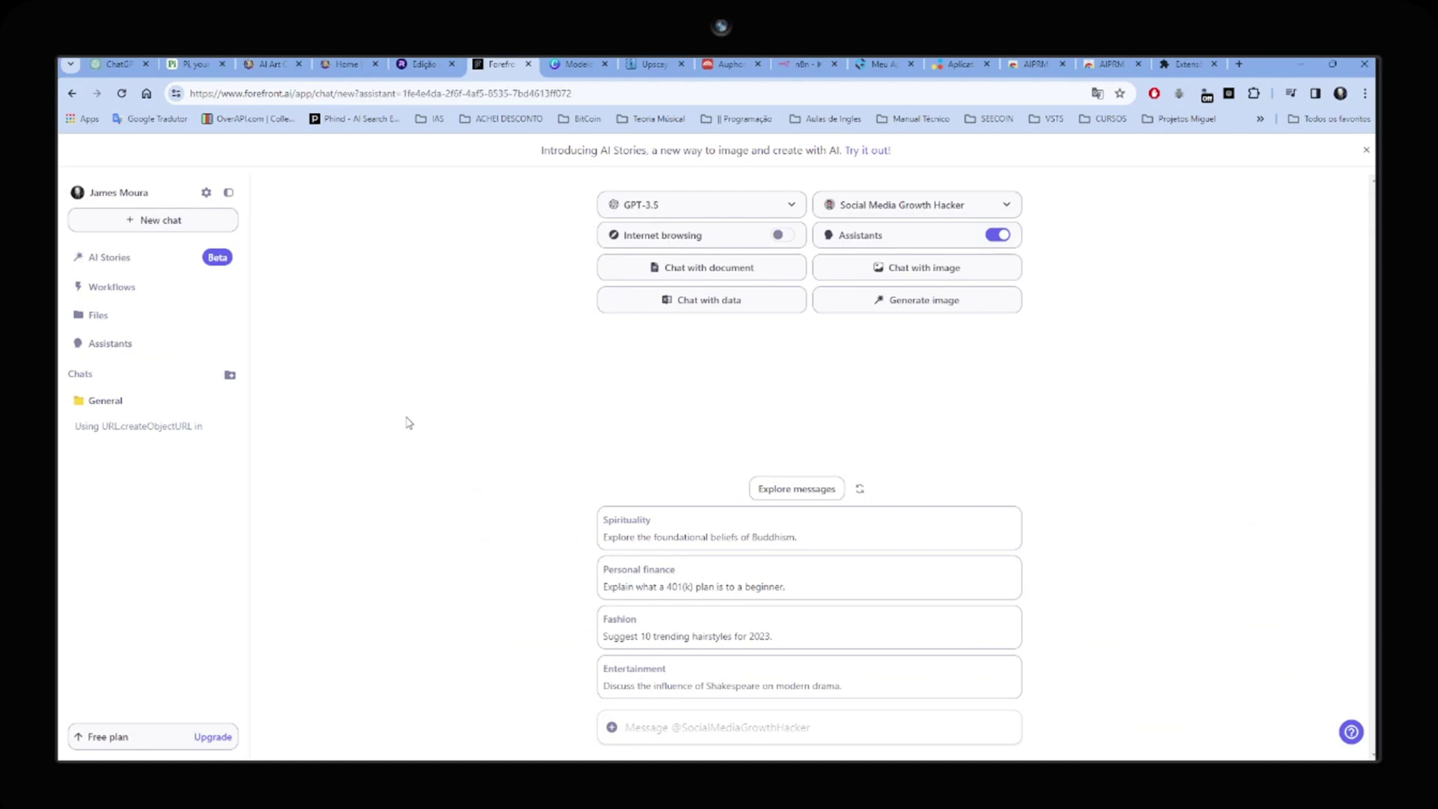
pyautogui.click(739, 732)
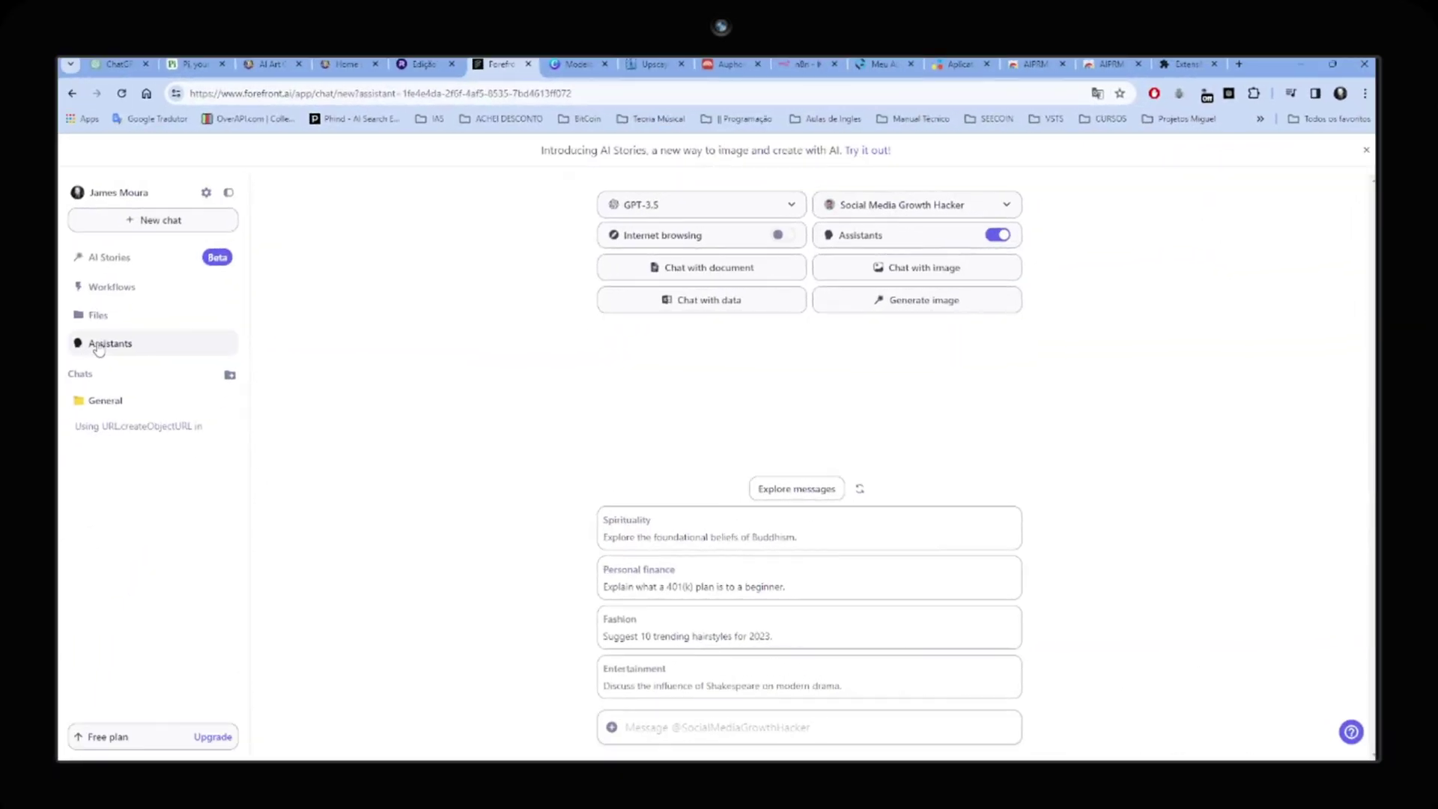
# - Return to the Forefront assistants gallery and look through the whole Productivity row
pyautogui.click(110, 343)
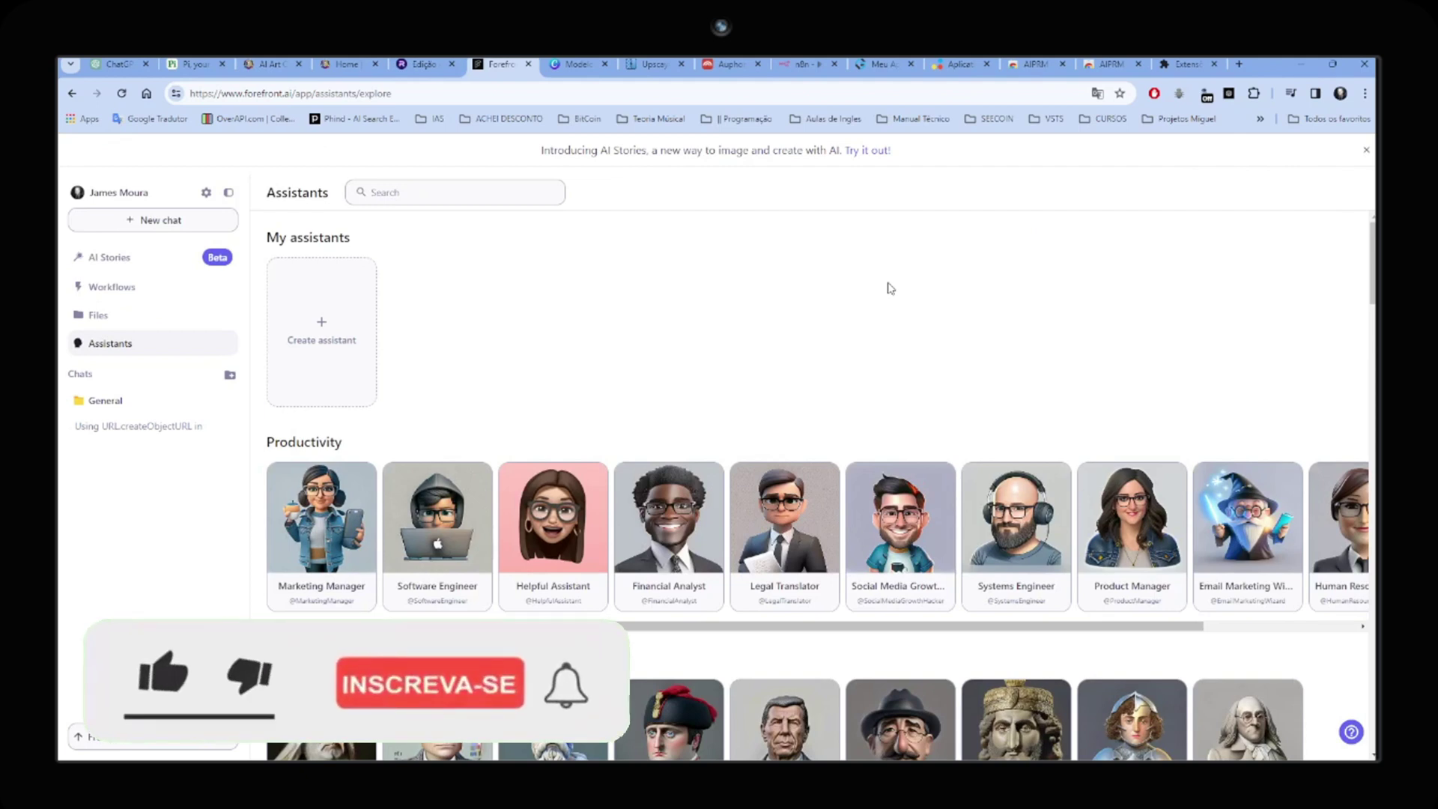
pyautogui.moveTo(933, 627); pyautogui.dragTo(1197, 655)
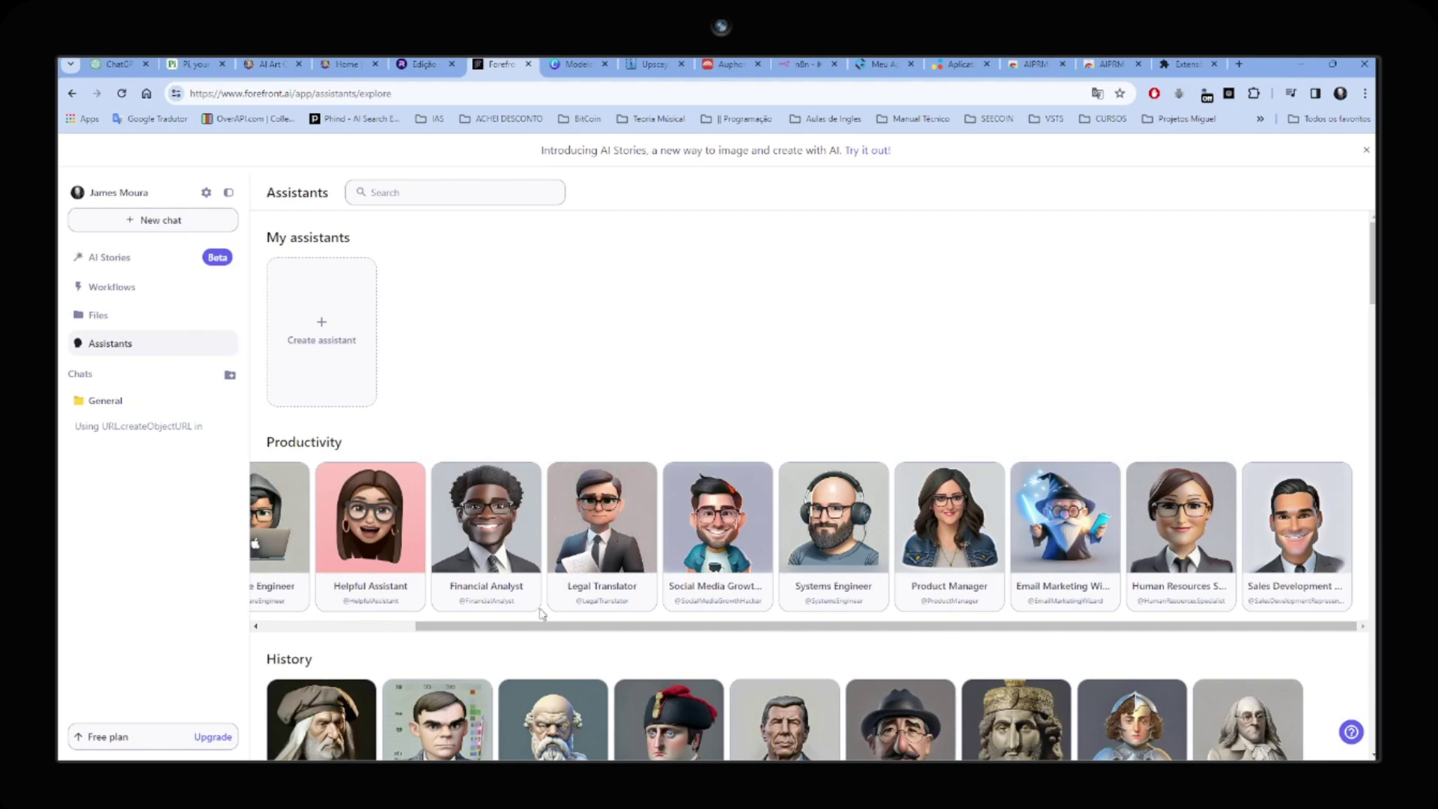
pyautogui.hscroll(-3, 543, 629)
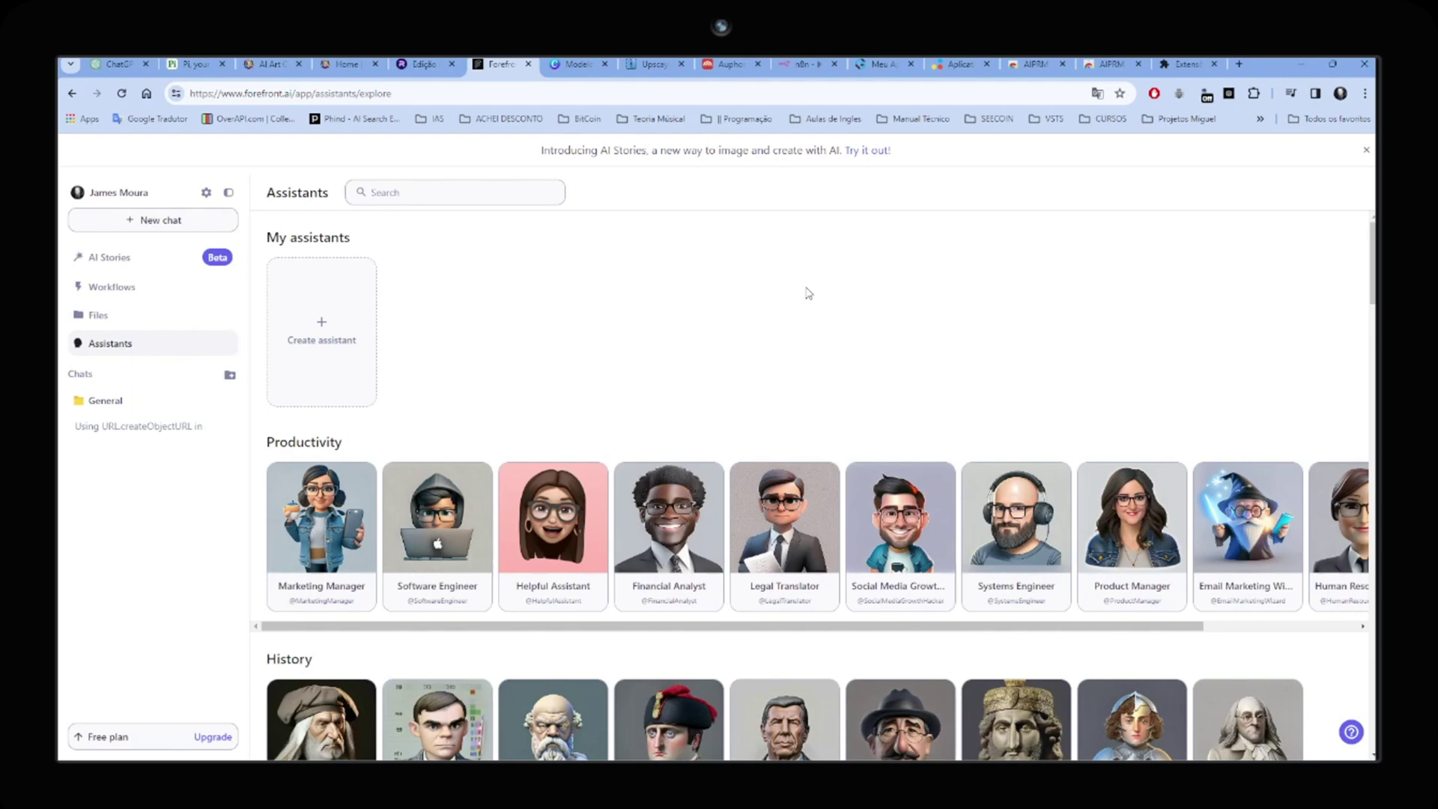
# - Look through the Forefront assistants gallery from History and Celebrity to Harry Potter, Scientist and Video games, returning to its beginning
pyautogui.scroll(-3, 807, 293)
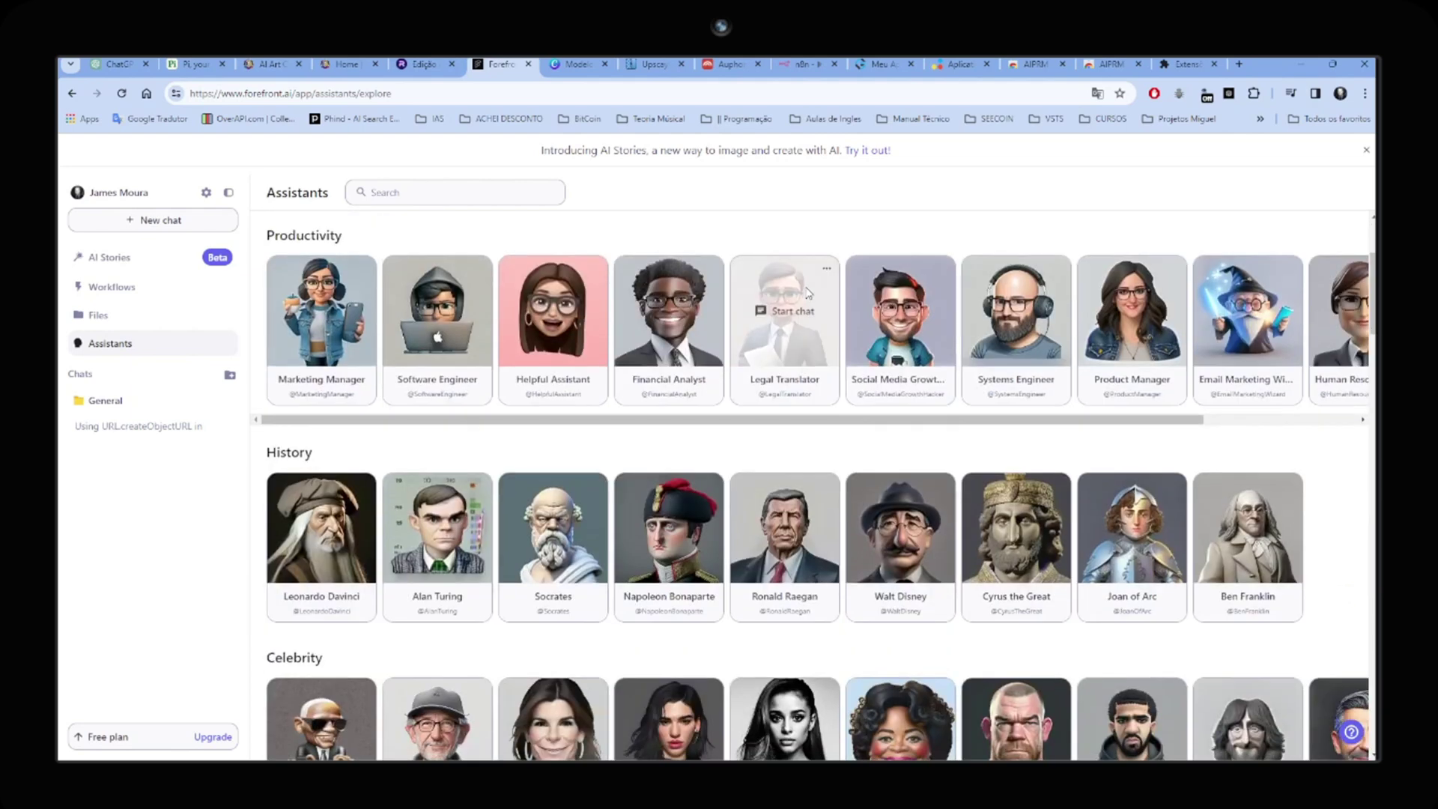
pyautogui.scroll(-1, 808, 293)
pyautogui.scroll(4, 808, 293)
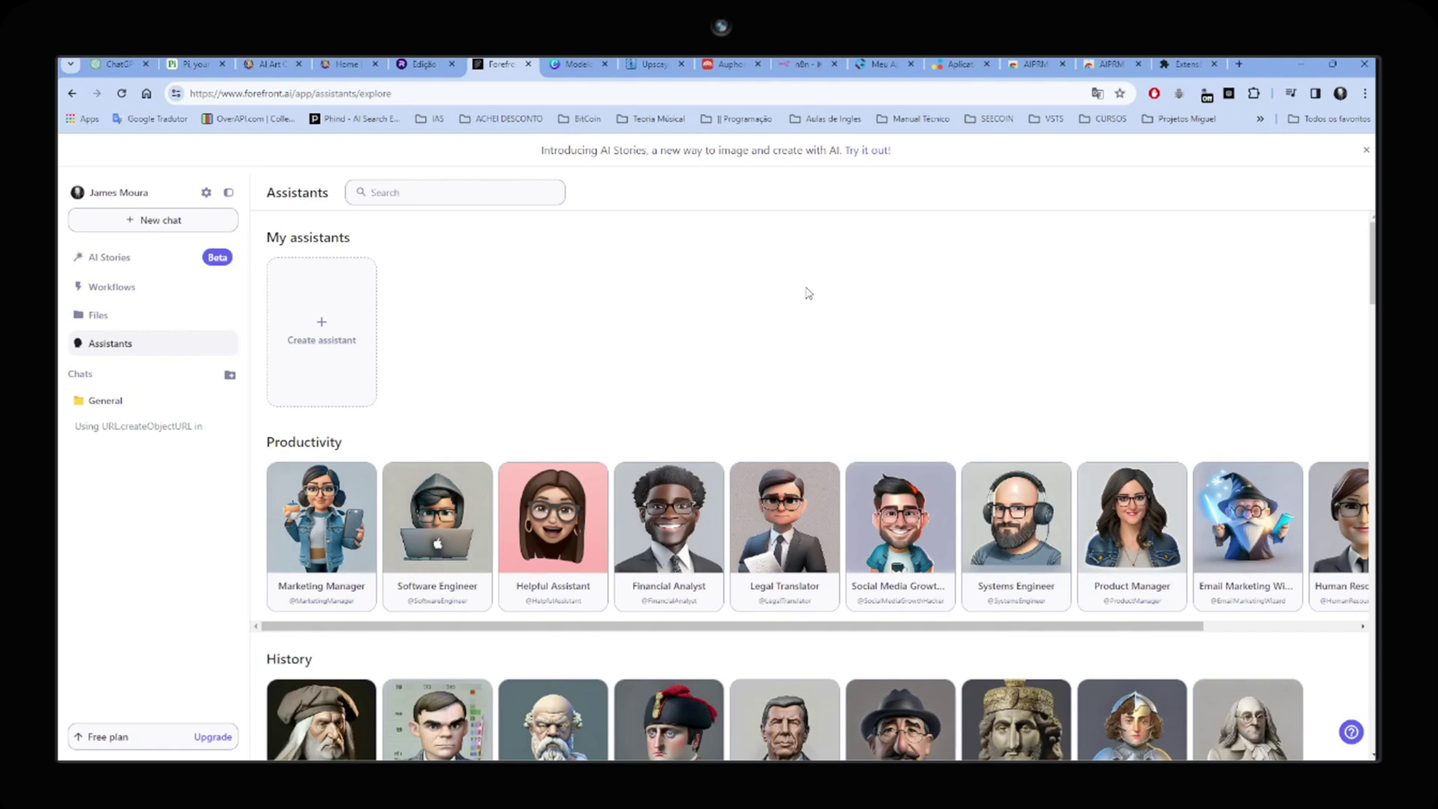
pyautogui.scroll(-5, 808, 293)
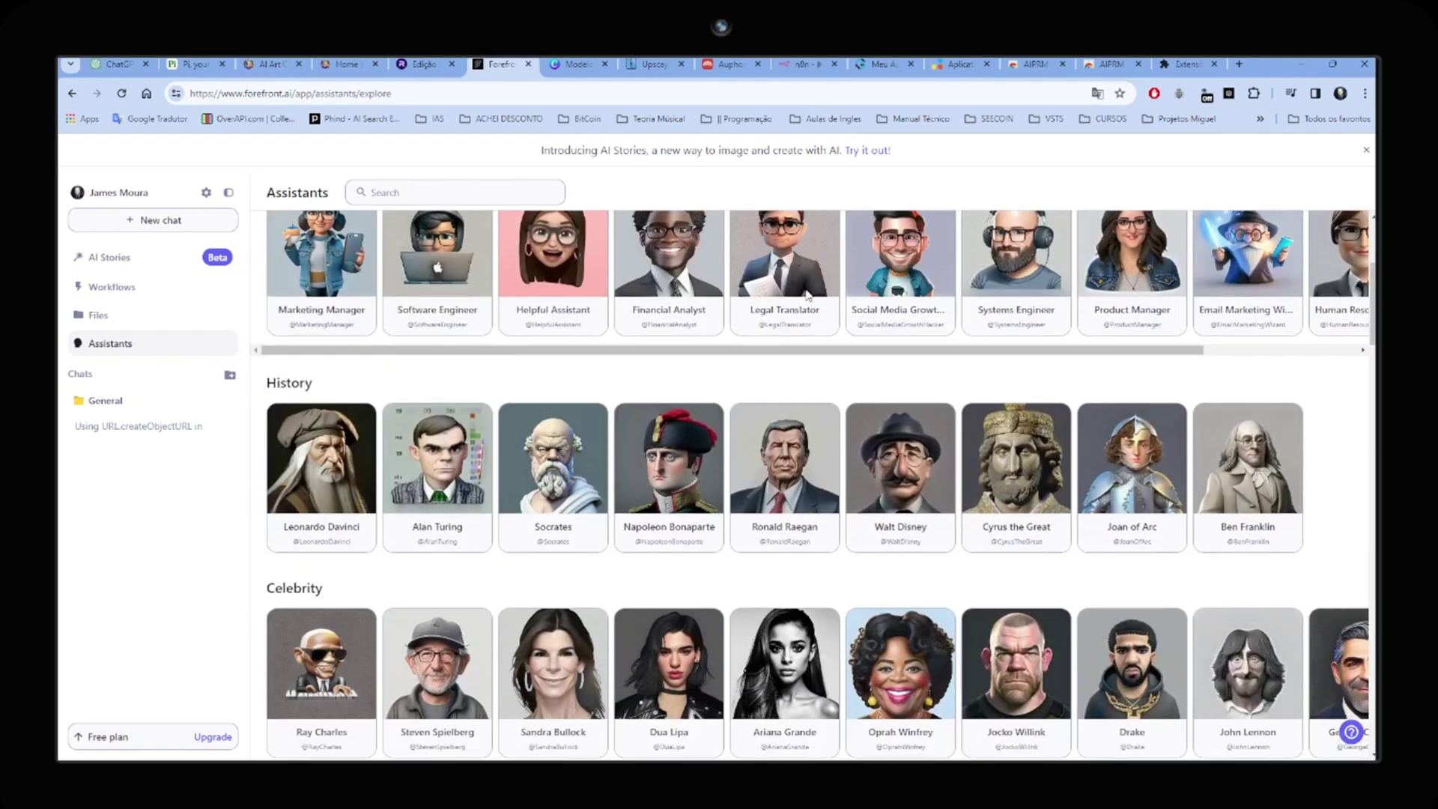
pyautogui.scroll(-1, 808, 293)
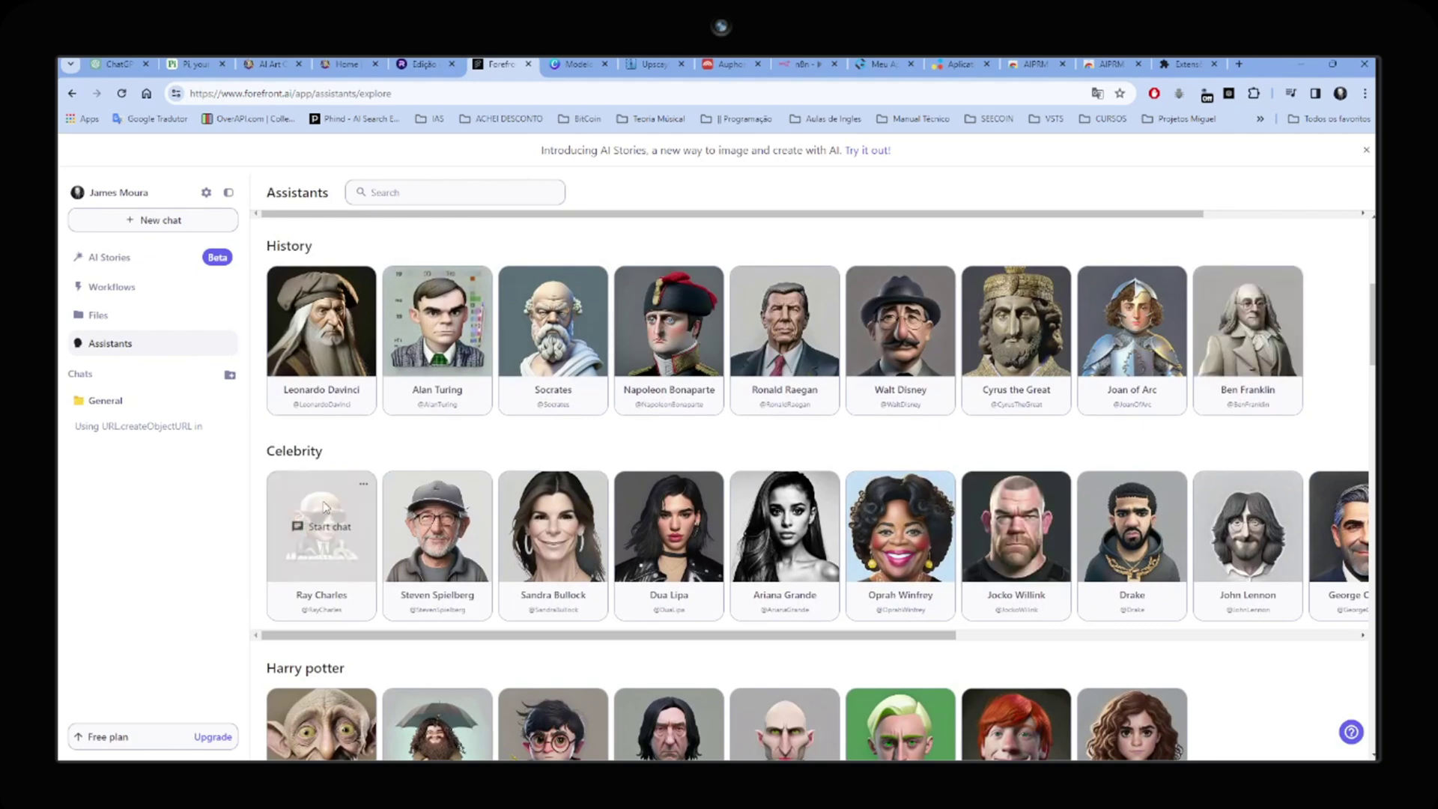
pyautogui.scroll(-2, 371, 515)
pyautogui.scroll(-2, 390, 486)
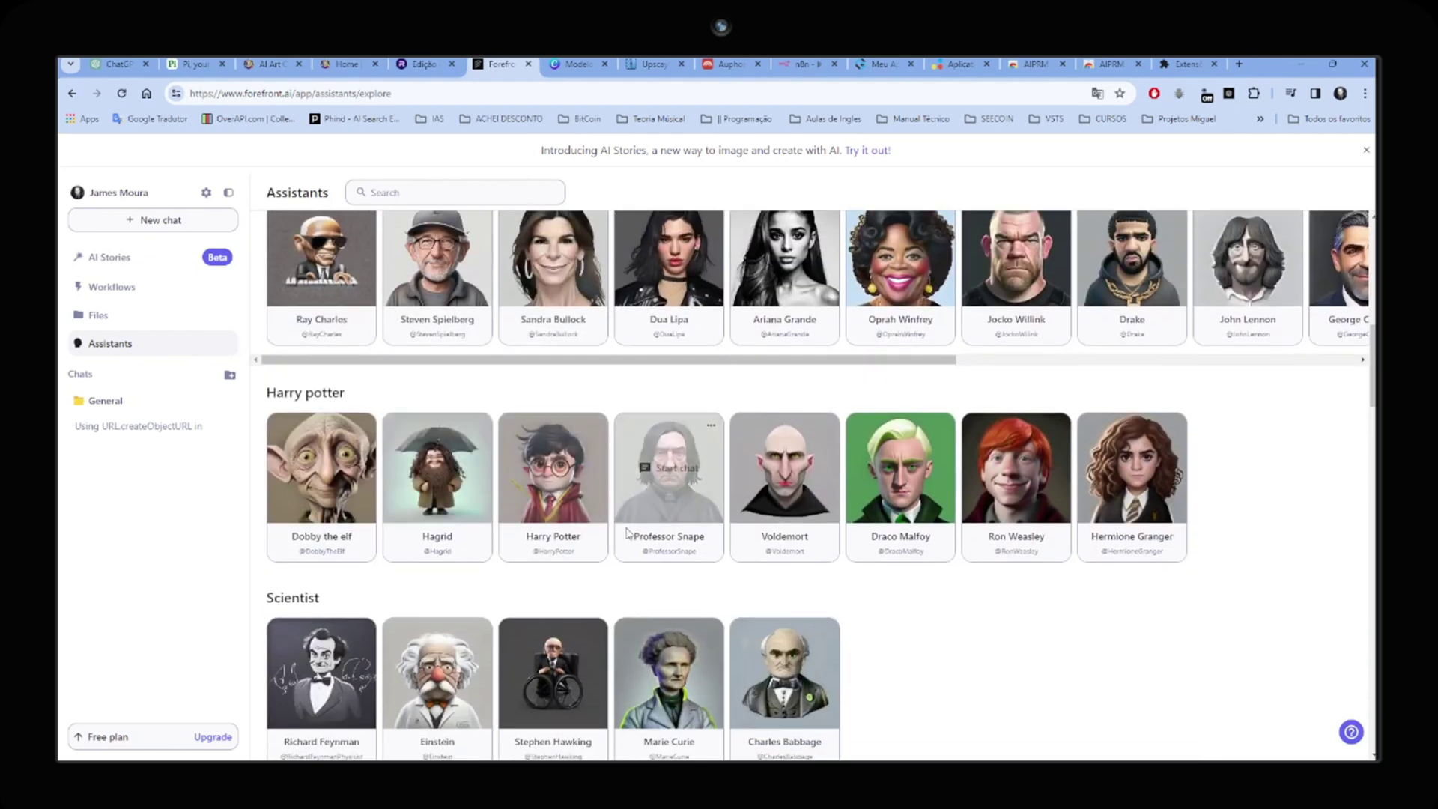
pyautogui.scroll(-4, 824, 524)
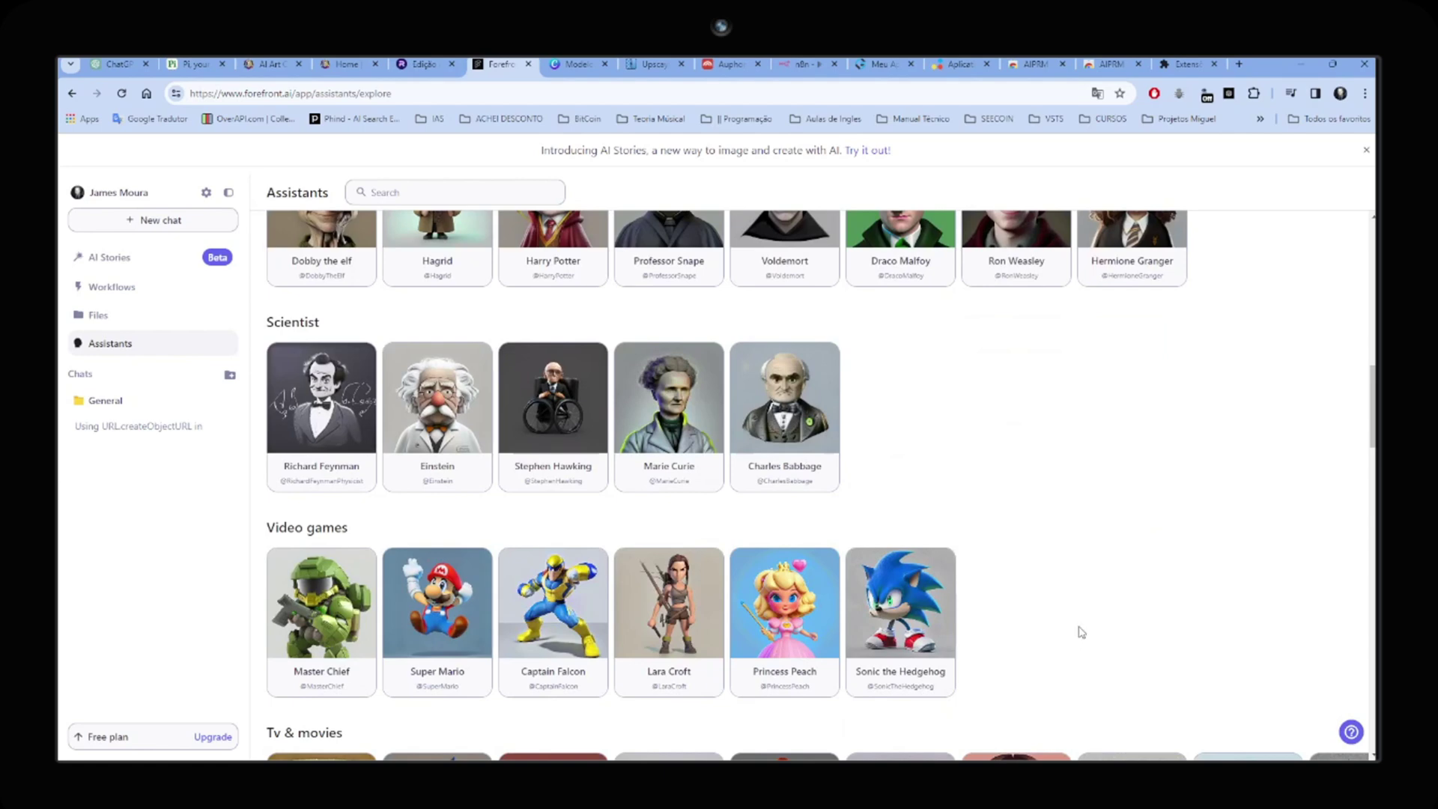
pyautogui.scroll(10, 1078, 627)
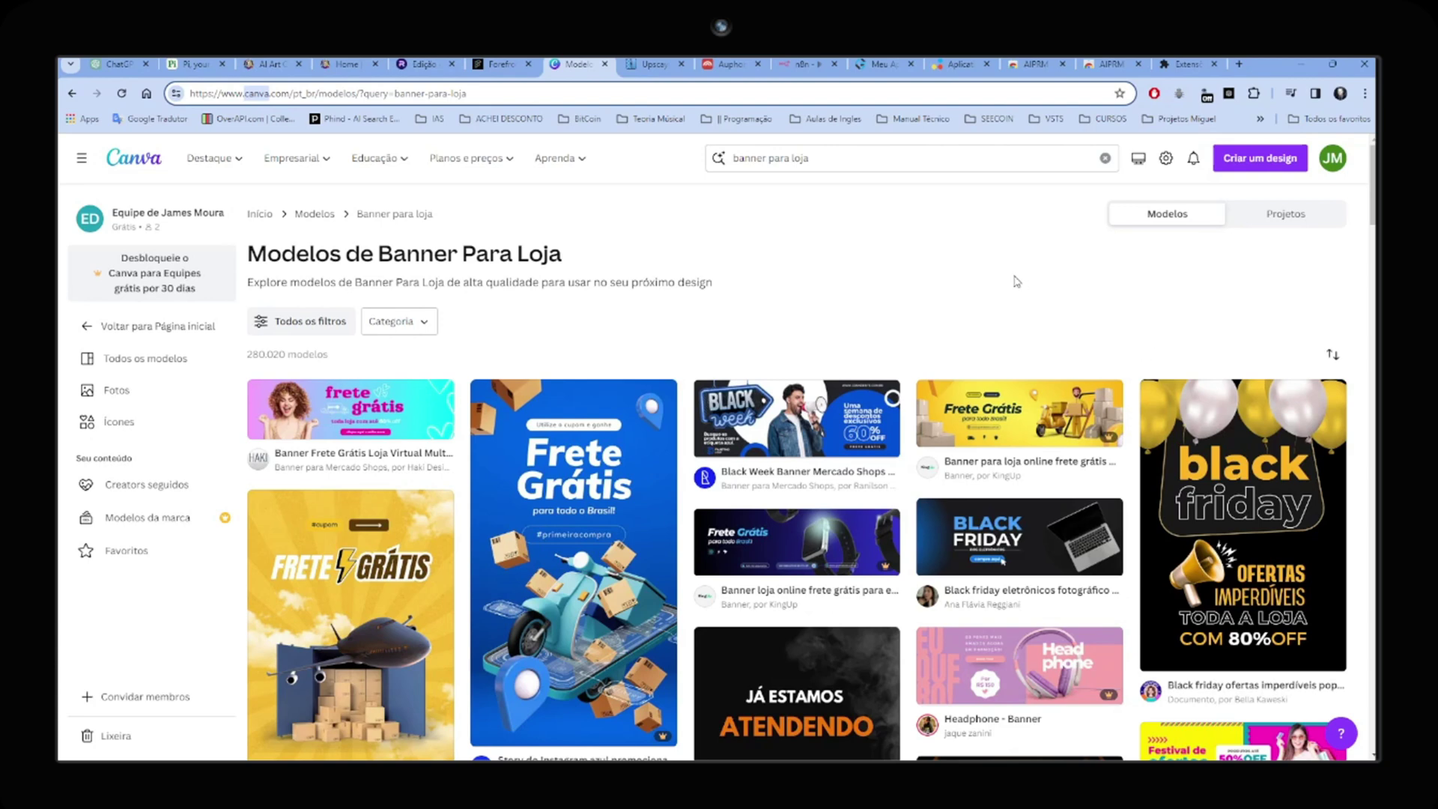
# - Look through the Canva template results for "banner para loja"
pyautogui.scroll(-2, 1016, 281)
pyautogui.scroll(2, 1003, 279)
pyautogui.scroll(-2, 992, 299)
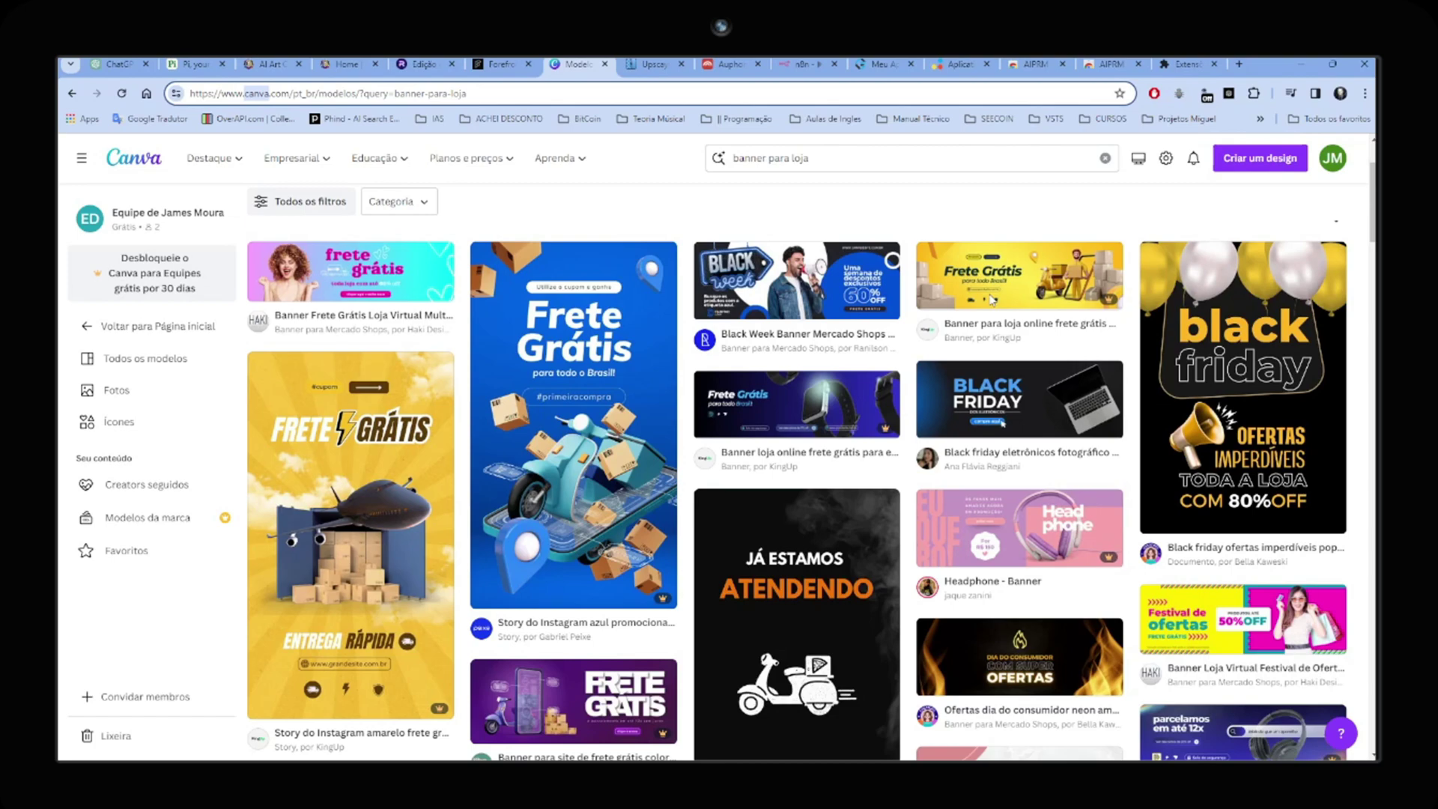
pyautogui.scroll(-6, 981, 405)
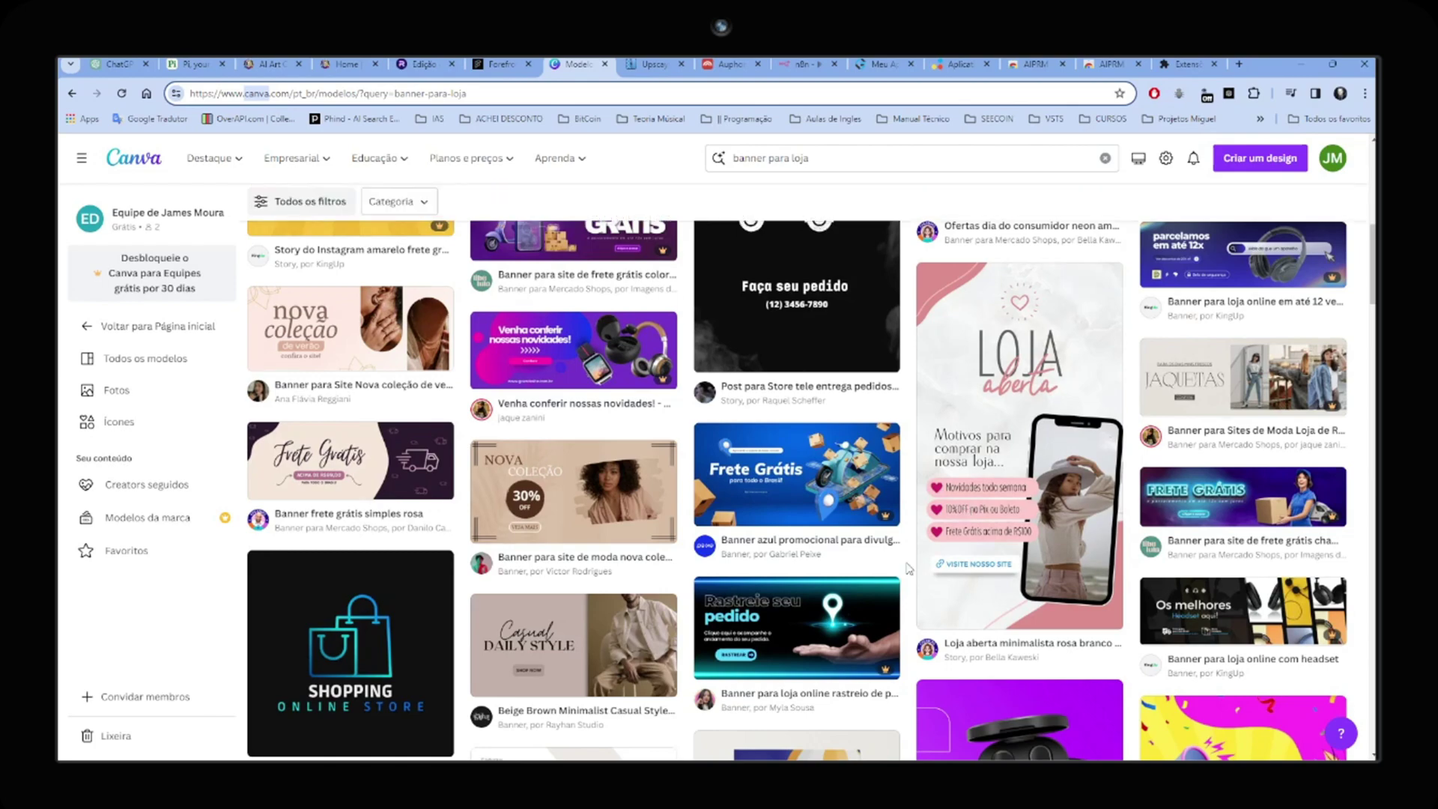
pyautogui.scroll(-10, 908, 568)
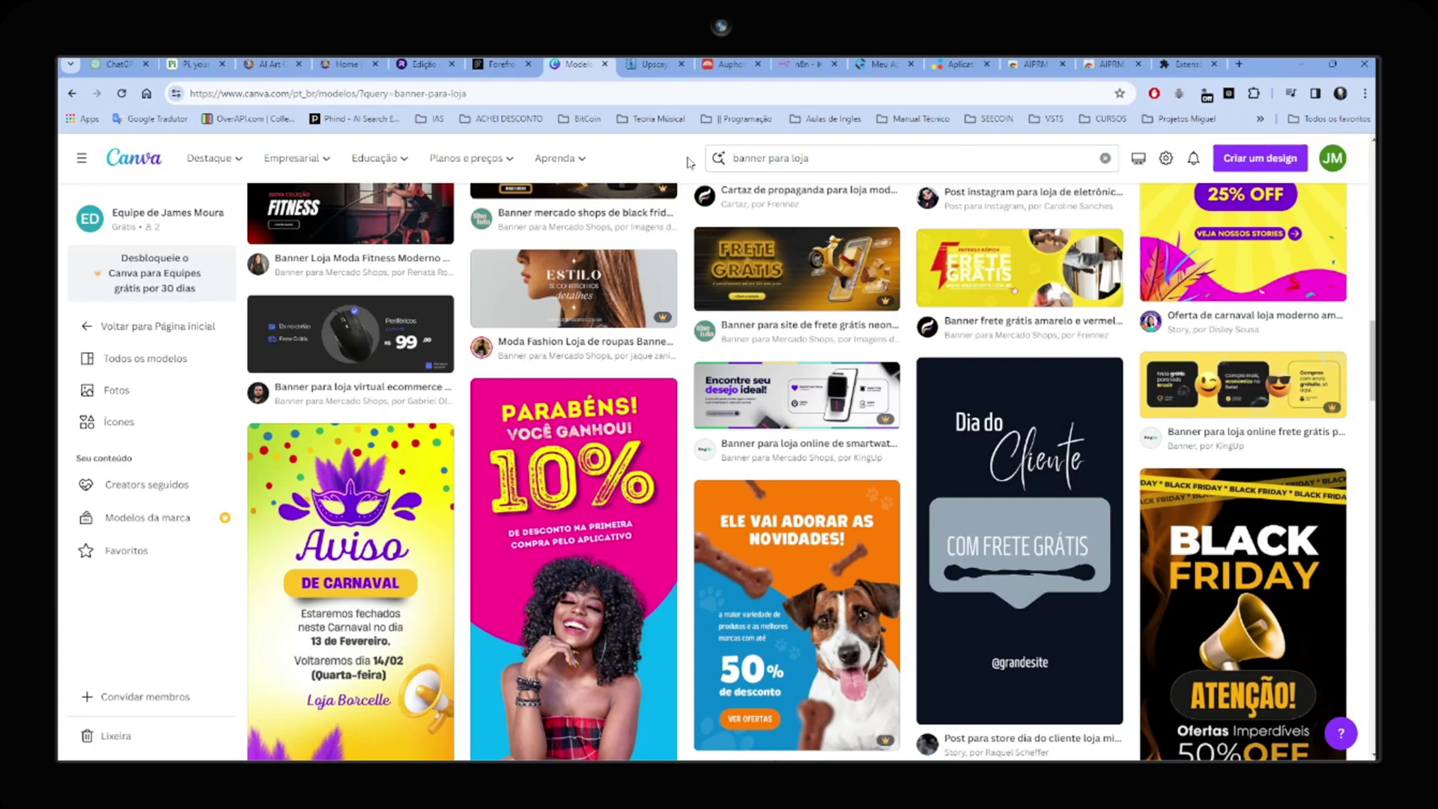
# - Search the Canva templates for "pizza" and look through the pizza designs
pyautogui.click(826, 157)
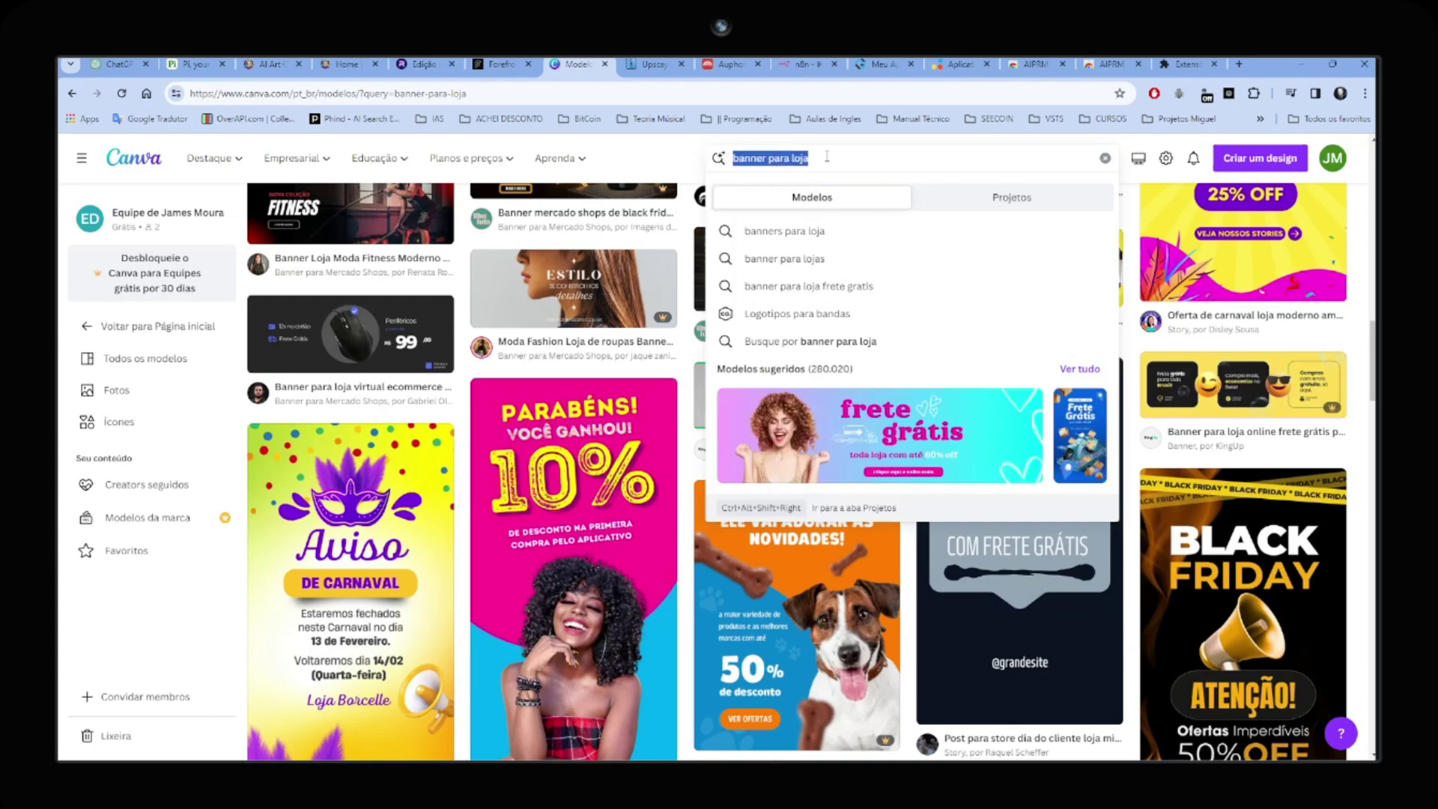
pyautogui.write('pizza')
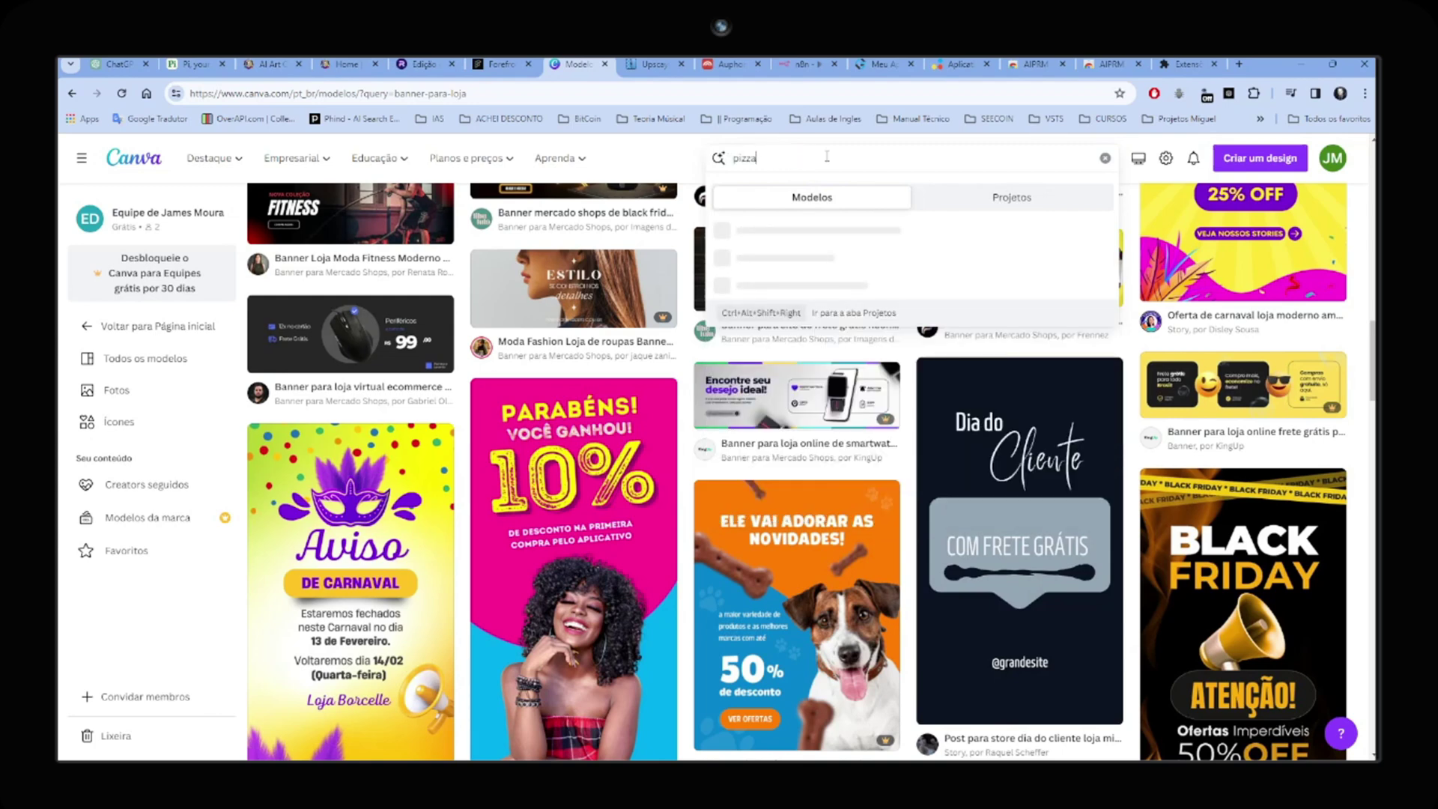
pyautogui.press('Return')
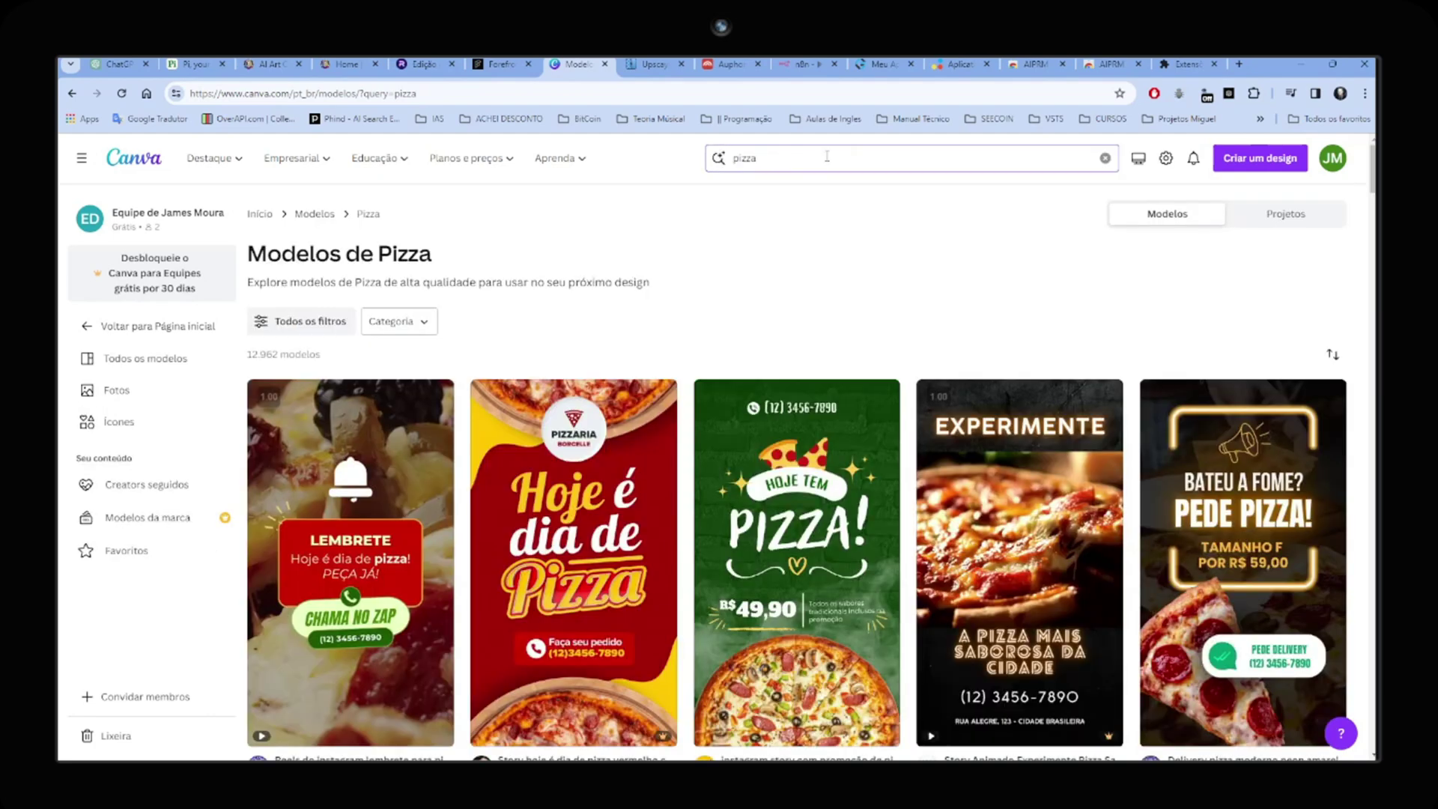
pyautogui.scroll(-3, 869, 263)
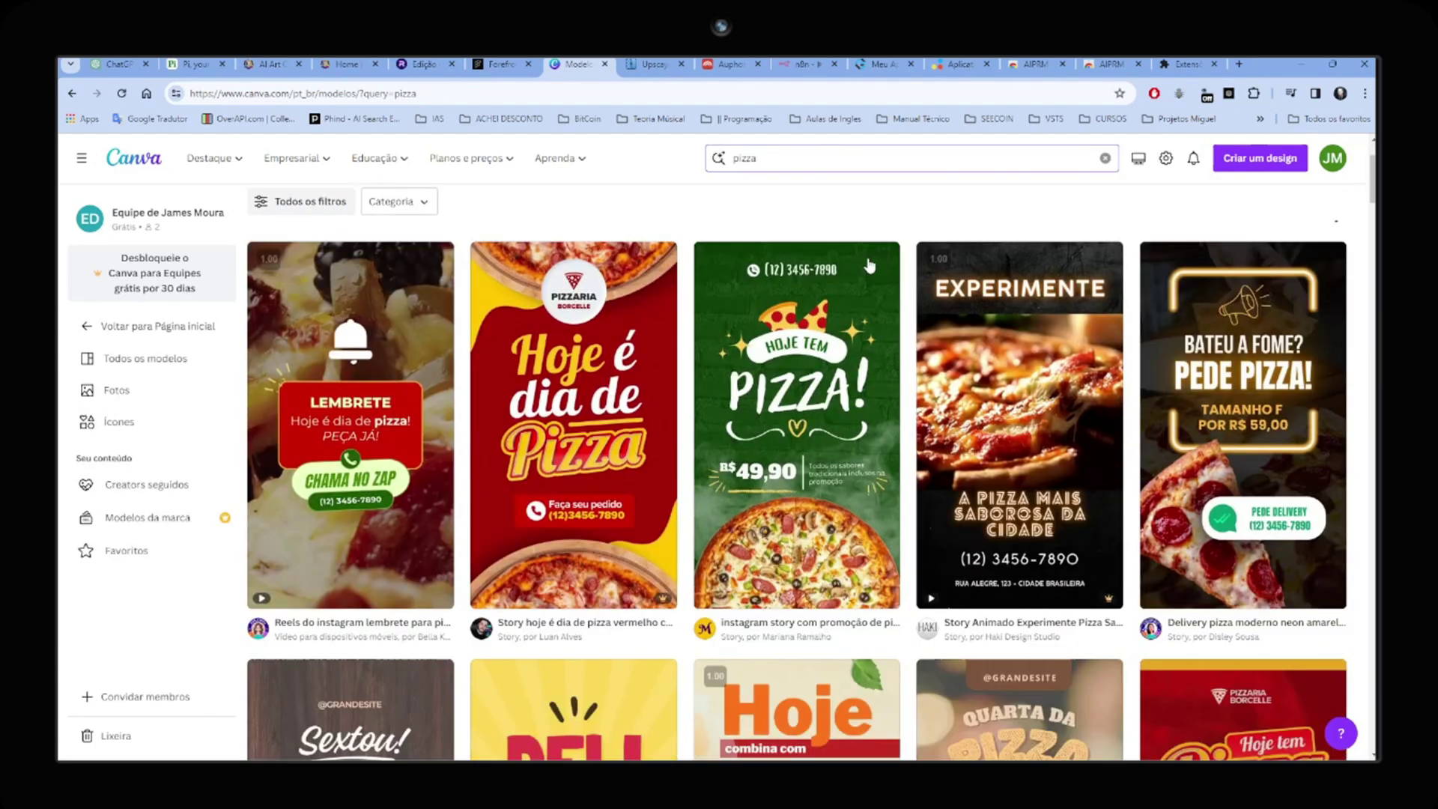
pyautogui.scroll(-5, 868, 263)
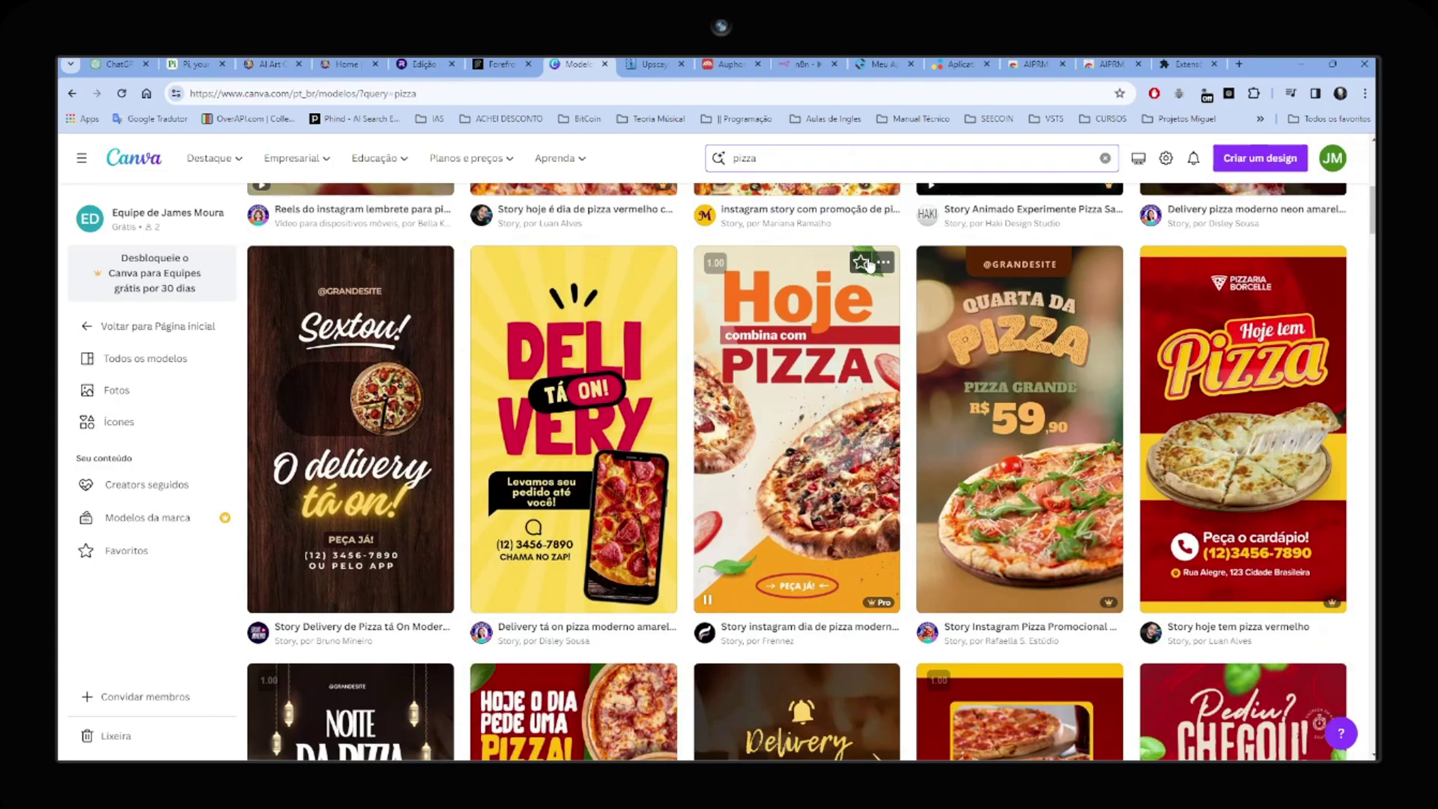
pyautogui.scroll(-9, 911, 233)
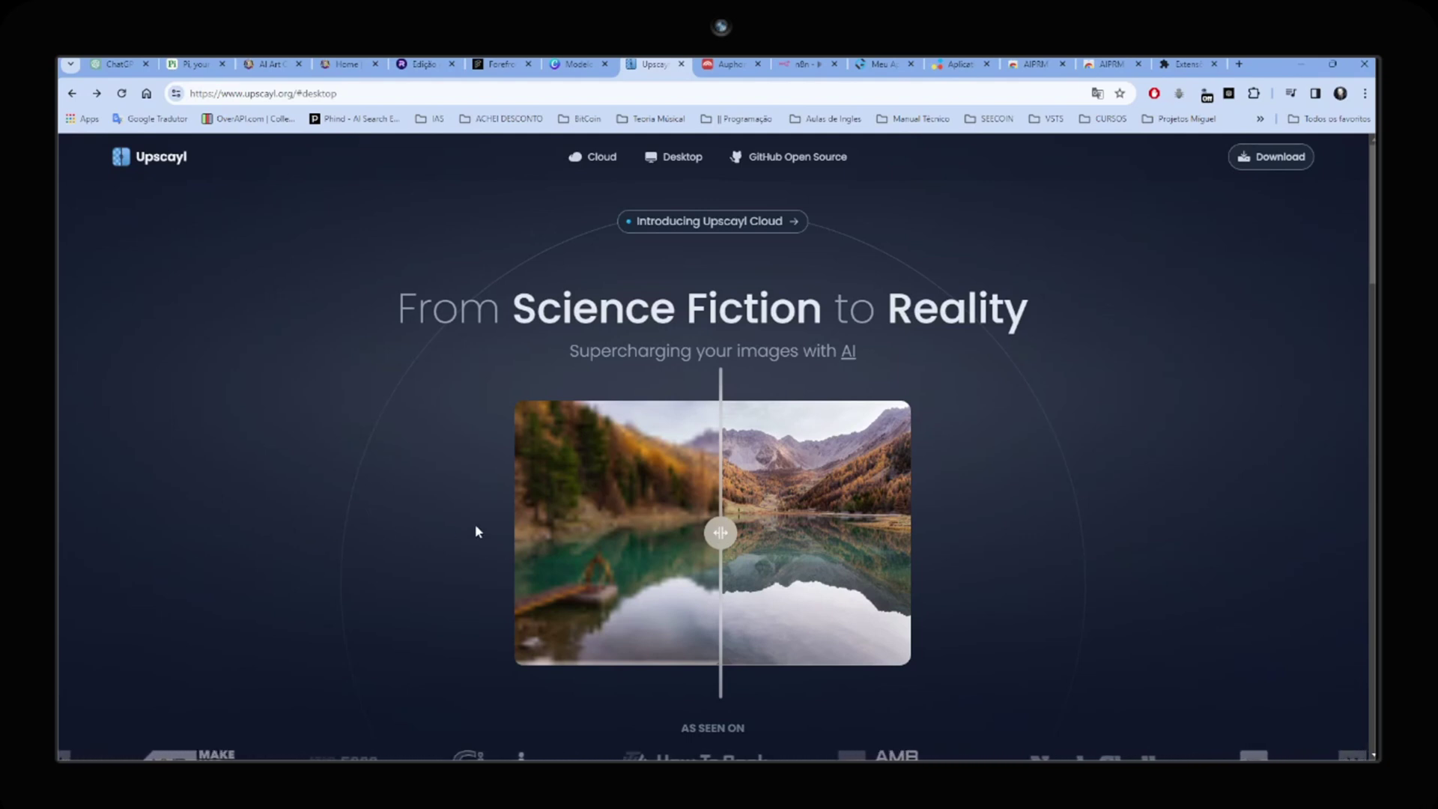
# - Compare the blurry and enhanced versions of the sample landscape on the Upscayl site and look through the rest of the page
pyautogui.moveTo(715, 538); pyautogui.dragTo(725, 552)
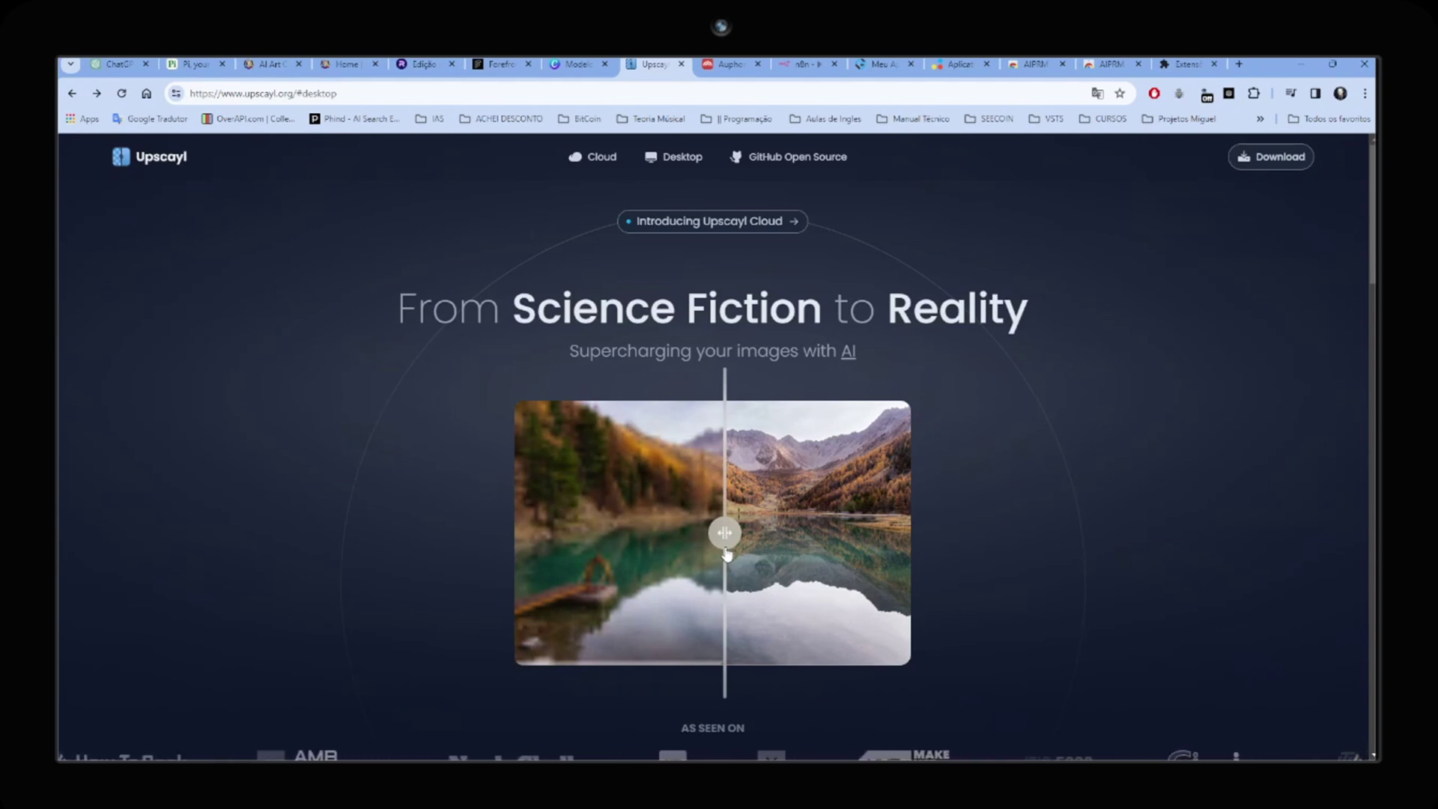
pyautogui.moveTo(726, 554); pyautogui.dragTo(620, 531)
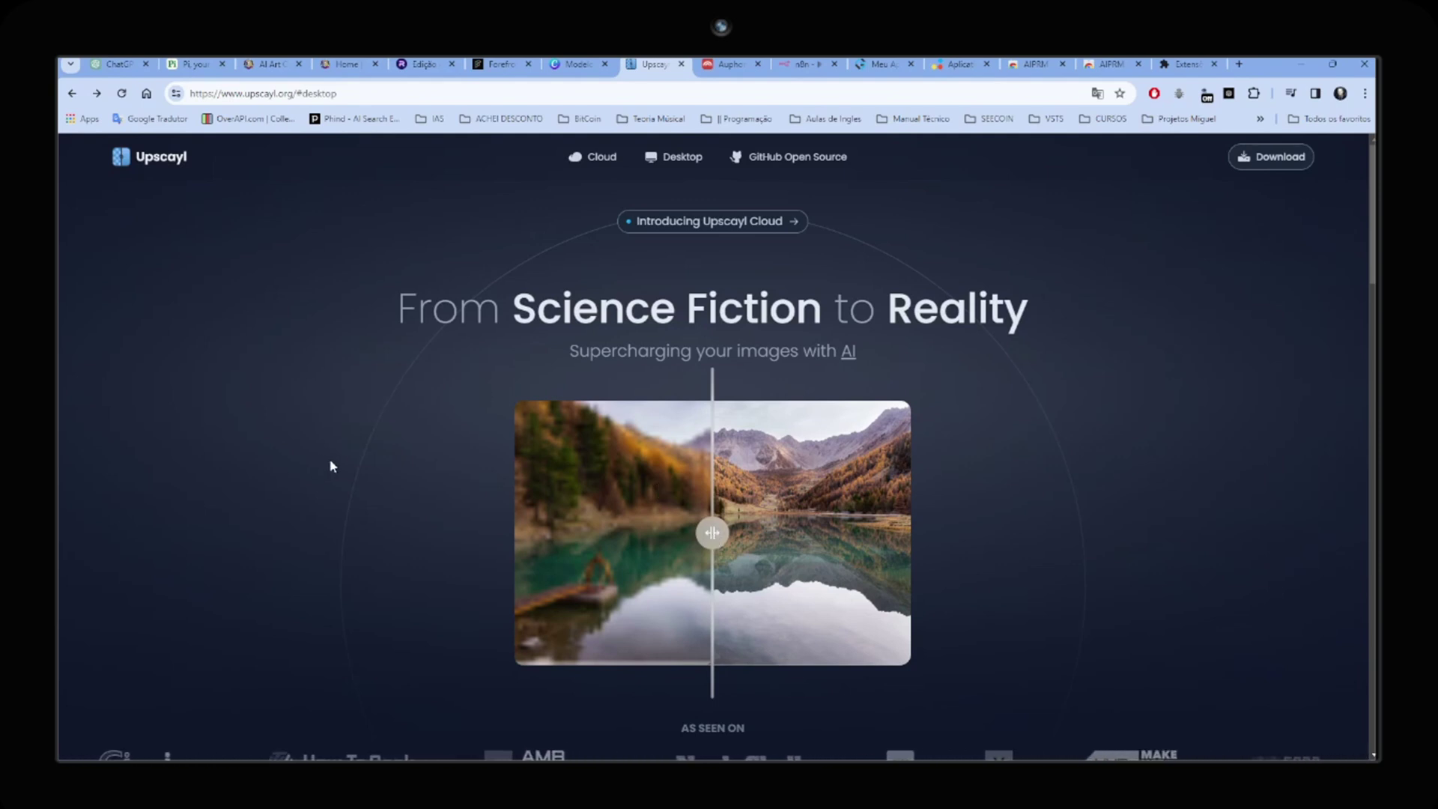
pyautogui.scroll(-10, 337, 470)
pyautogui.scroll(-4, 339, 470)
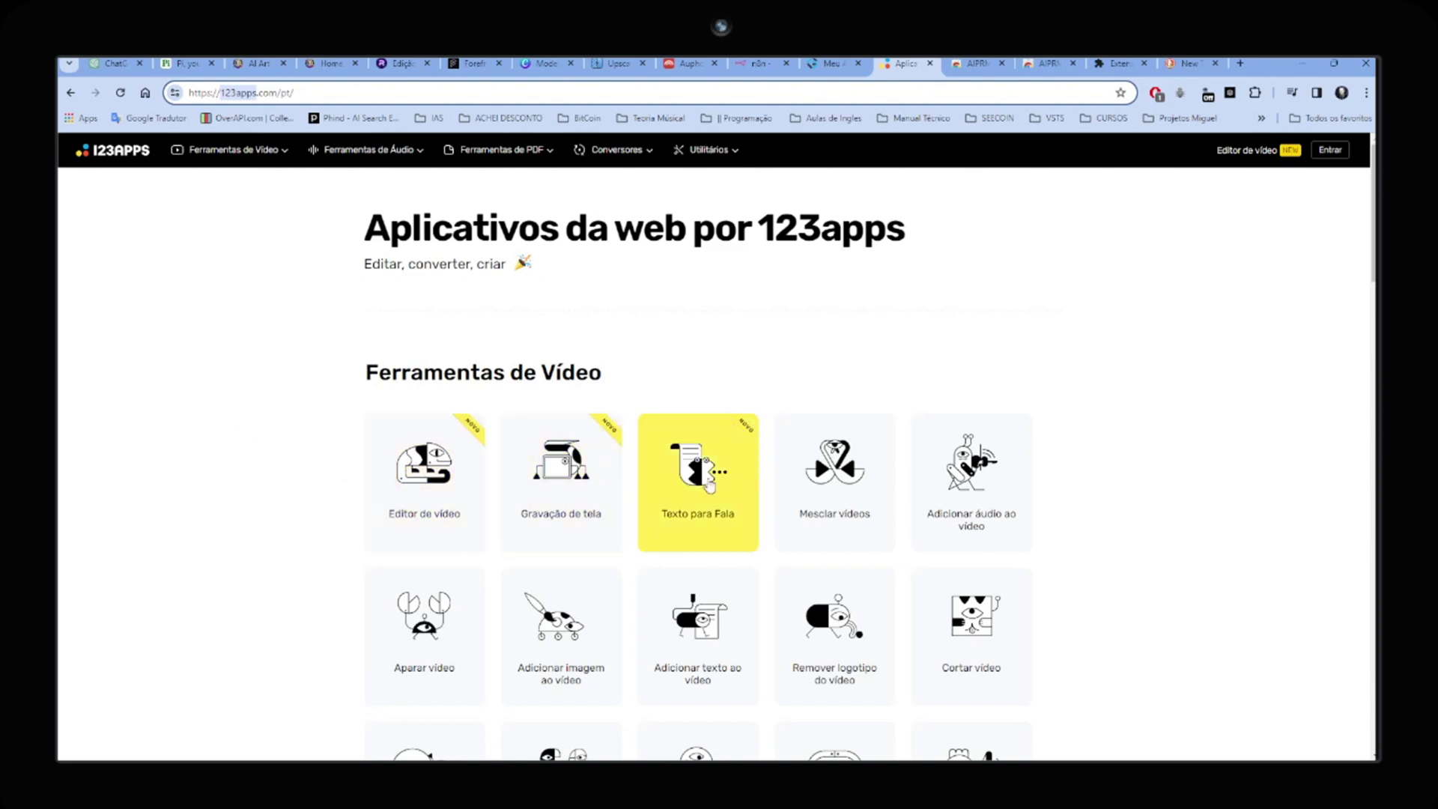
# - Examine the 123apps catalogue of video, audio, PDF, converter and utility tools, returning to the start of the page
pyautogui.scroll(-3, 1309, 471)
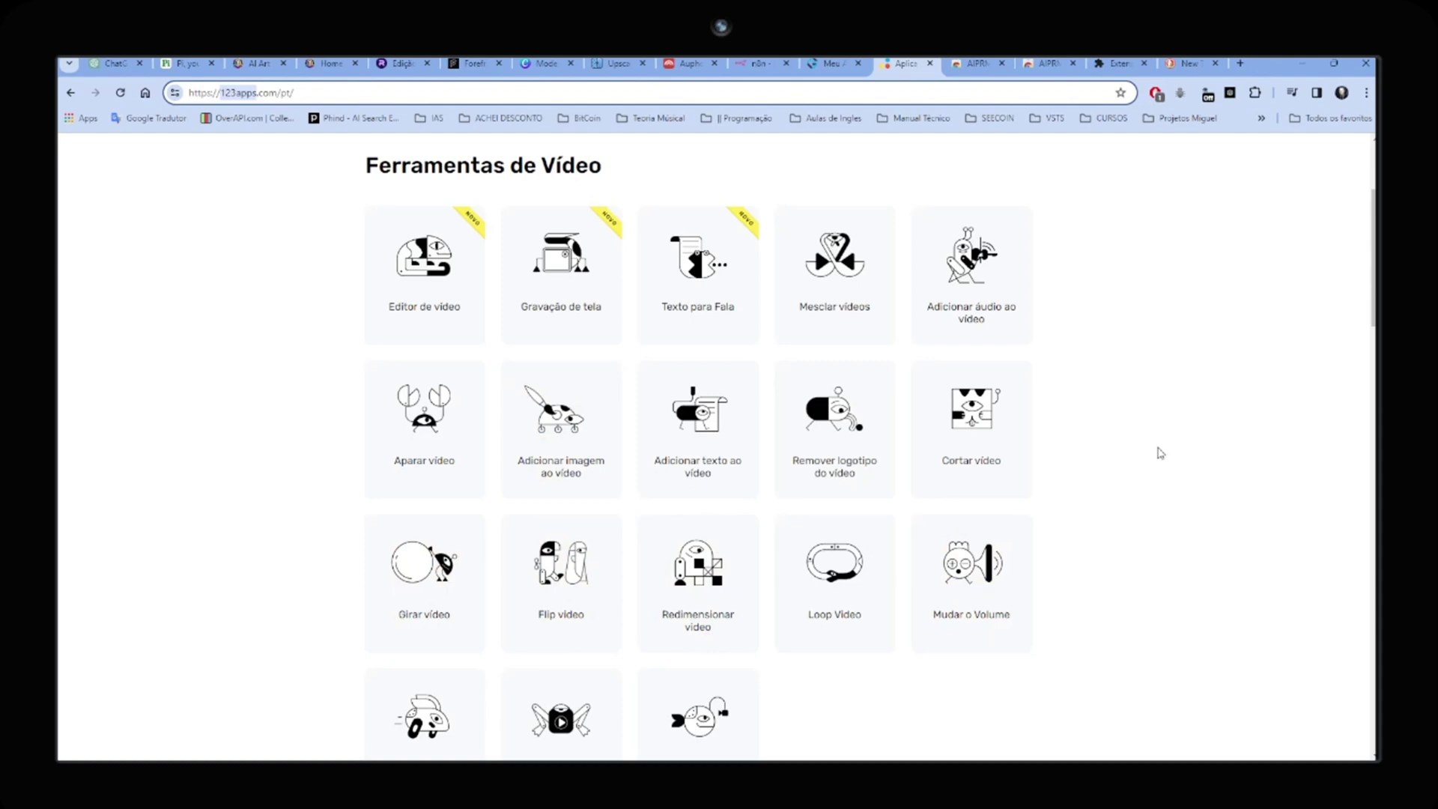
pyautogui.scroll(-3, 1159, 452)
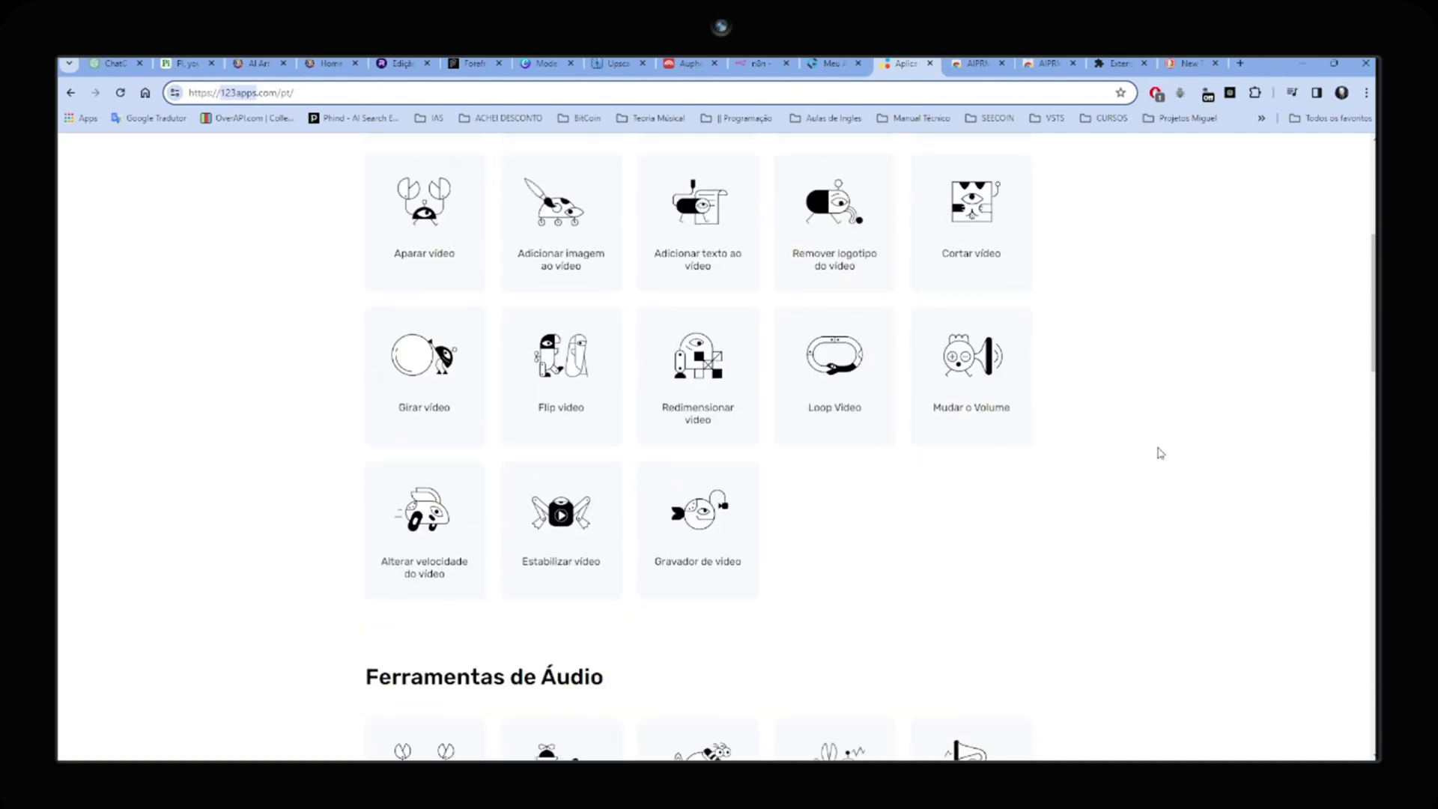
pyautogui.scroll(5, 1159, 452)
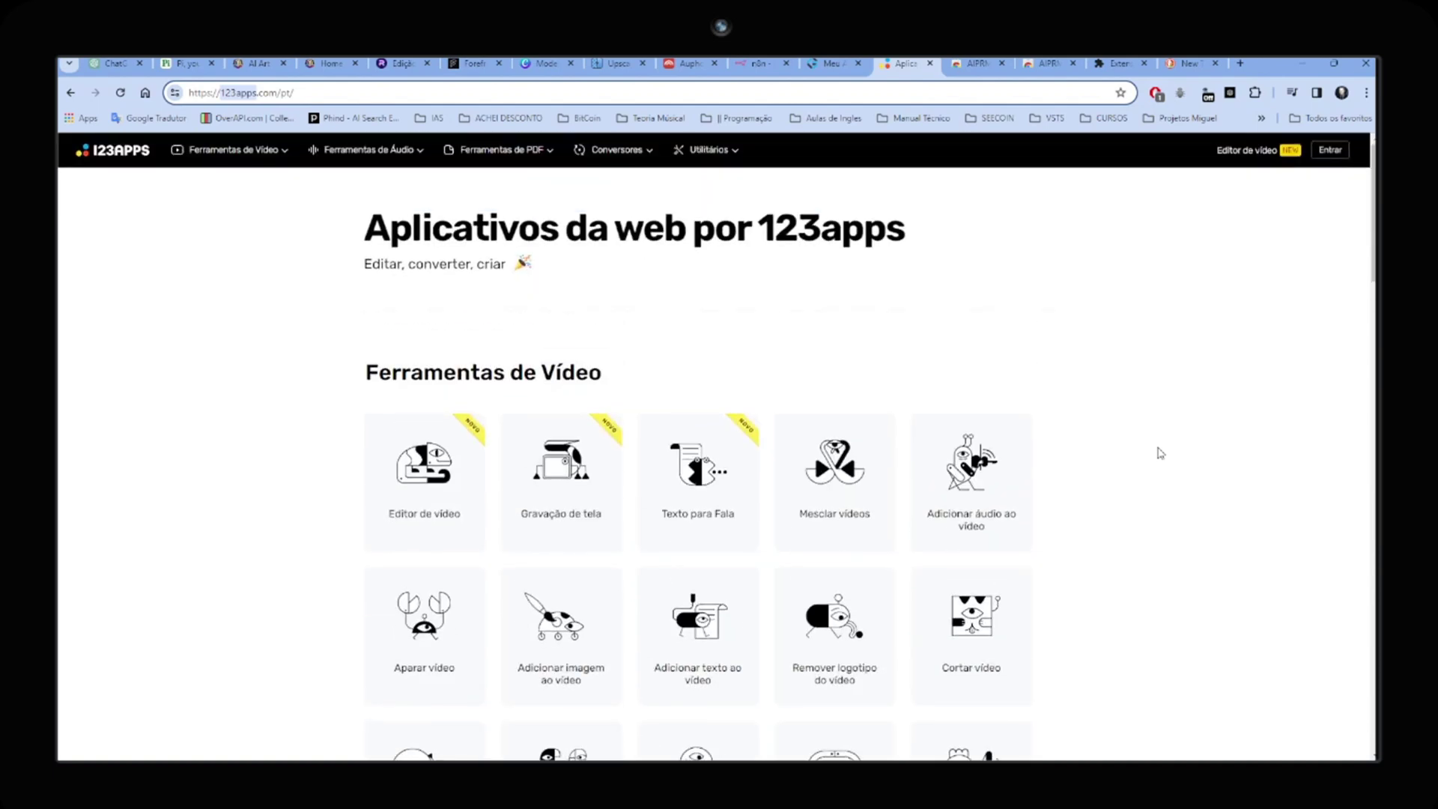
pyautogui.scroll(-2, 1145, 480)
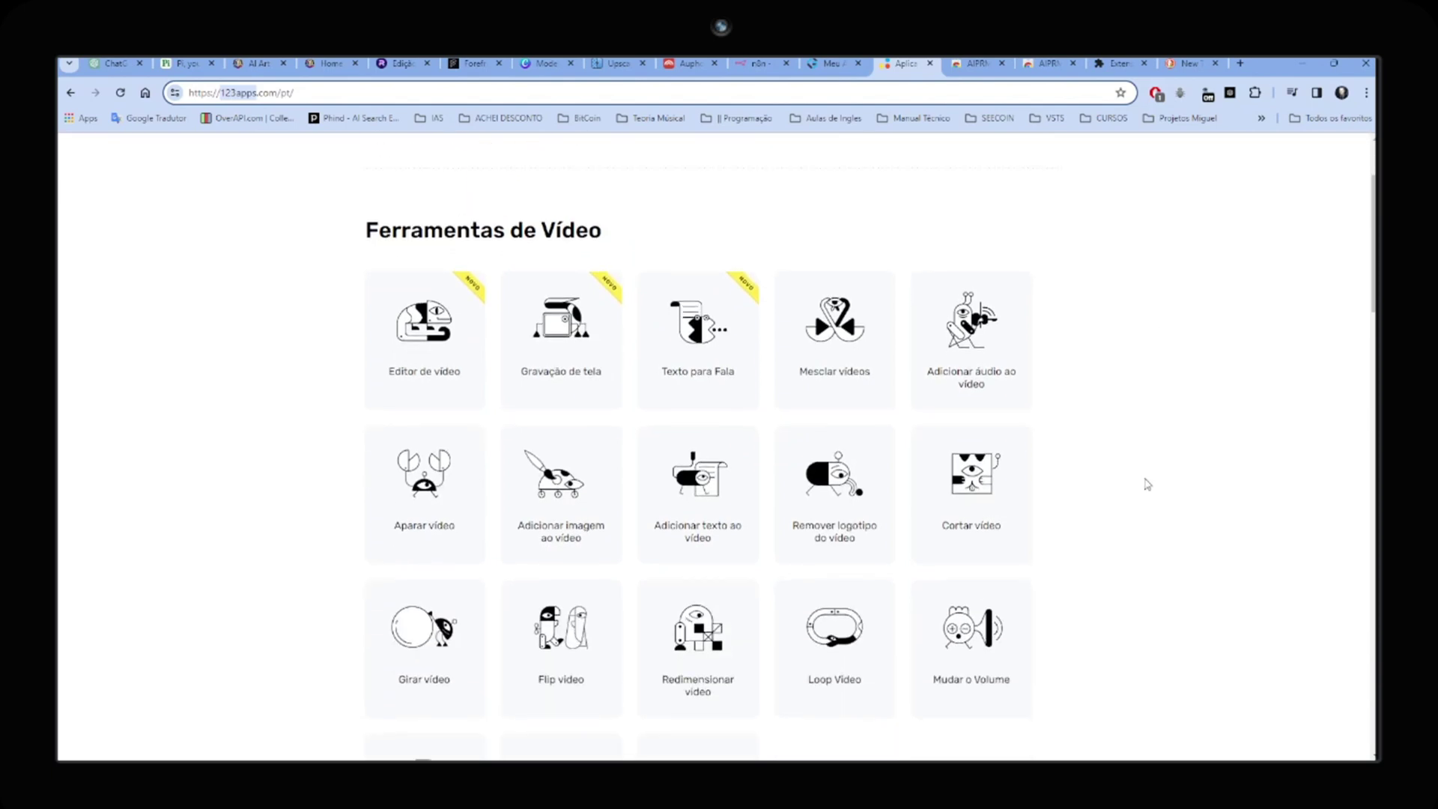
pyautogui.scroll(-10, 1147, 484)
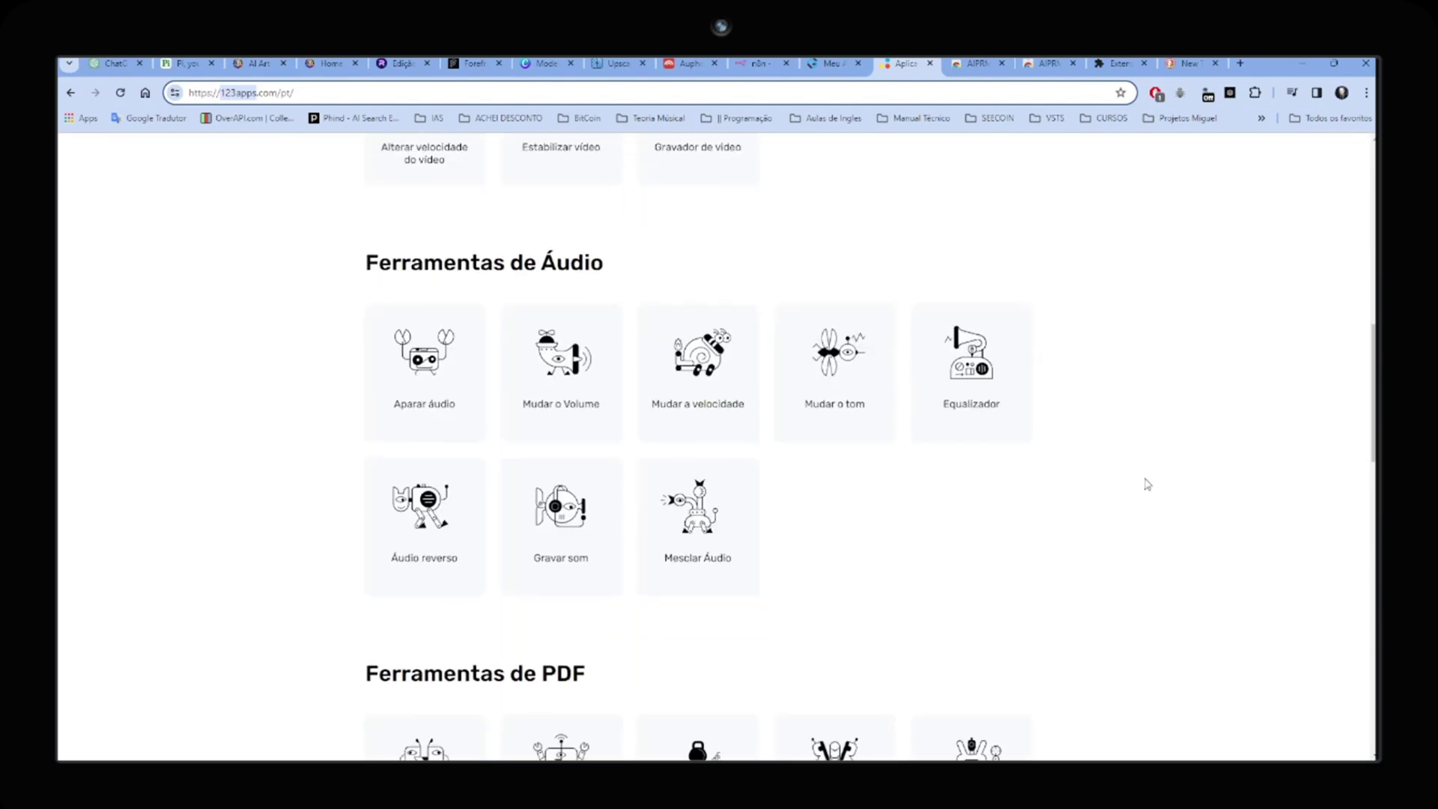
pyautogui.scroll(-7, 1147, 484)
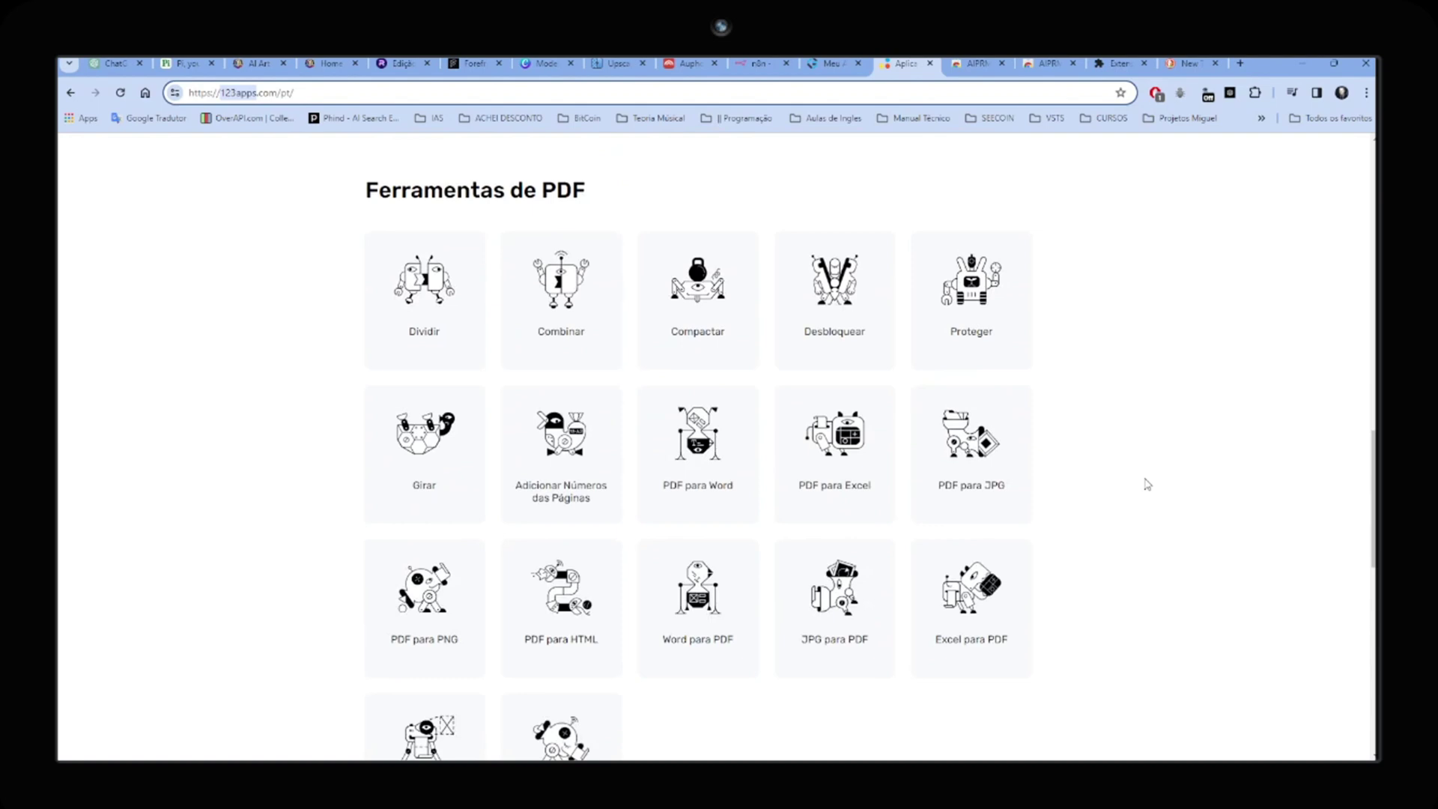
pyautogui.scroll(-12, 1147, 483)
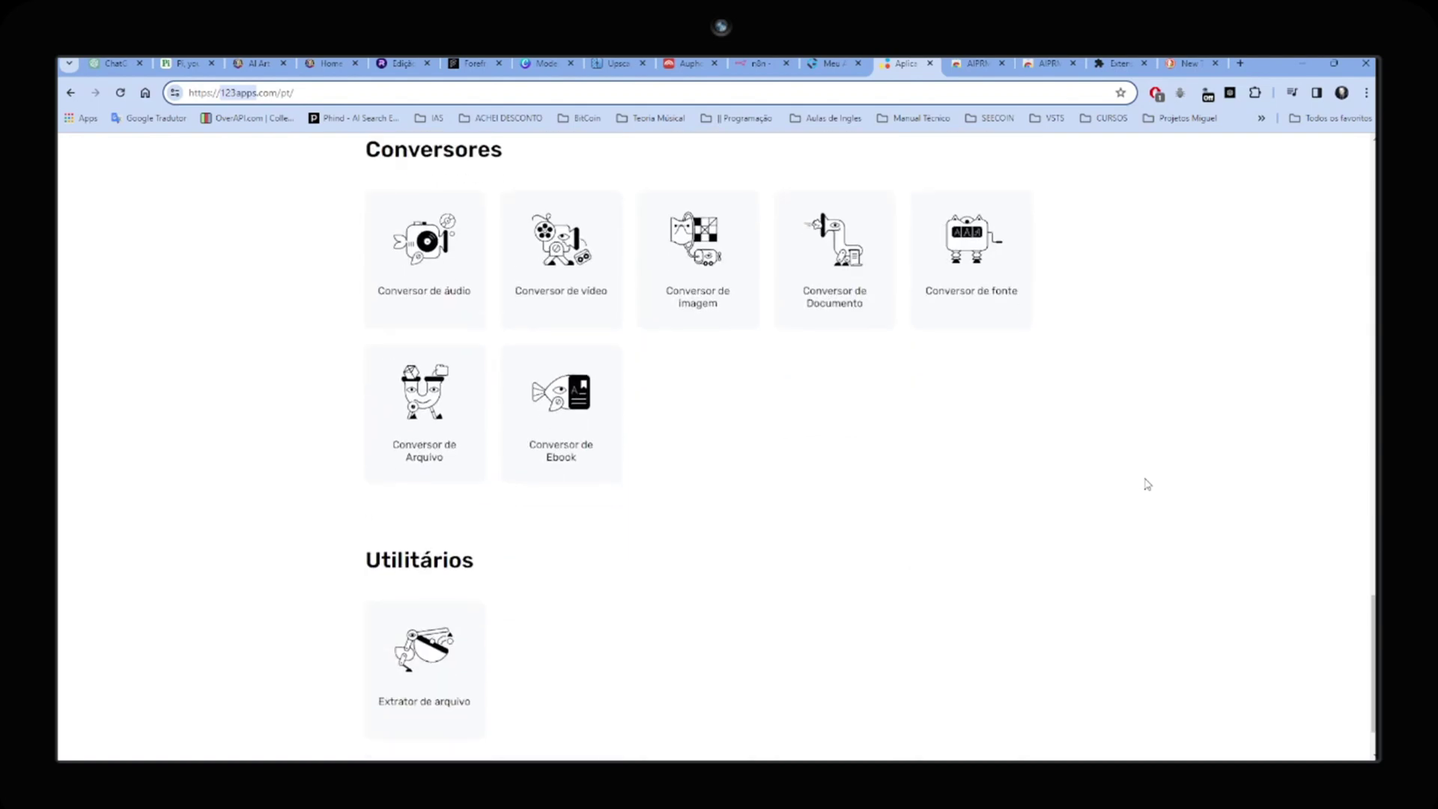
pyautogui.scroll(20, 1147, 484)
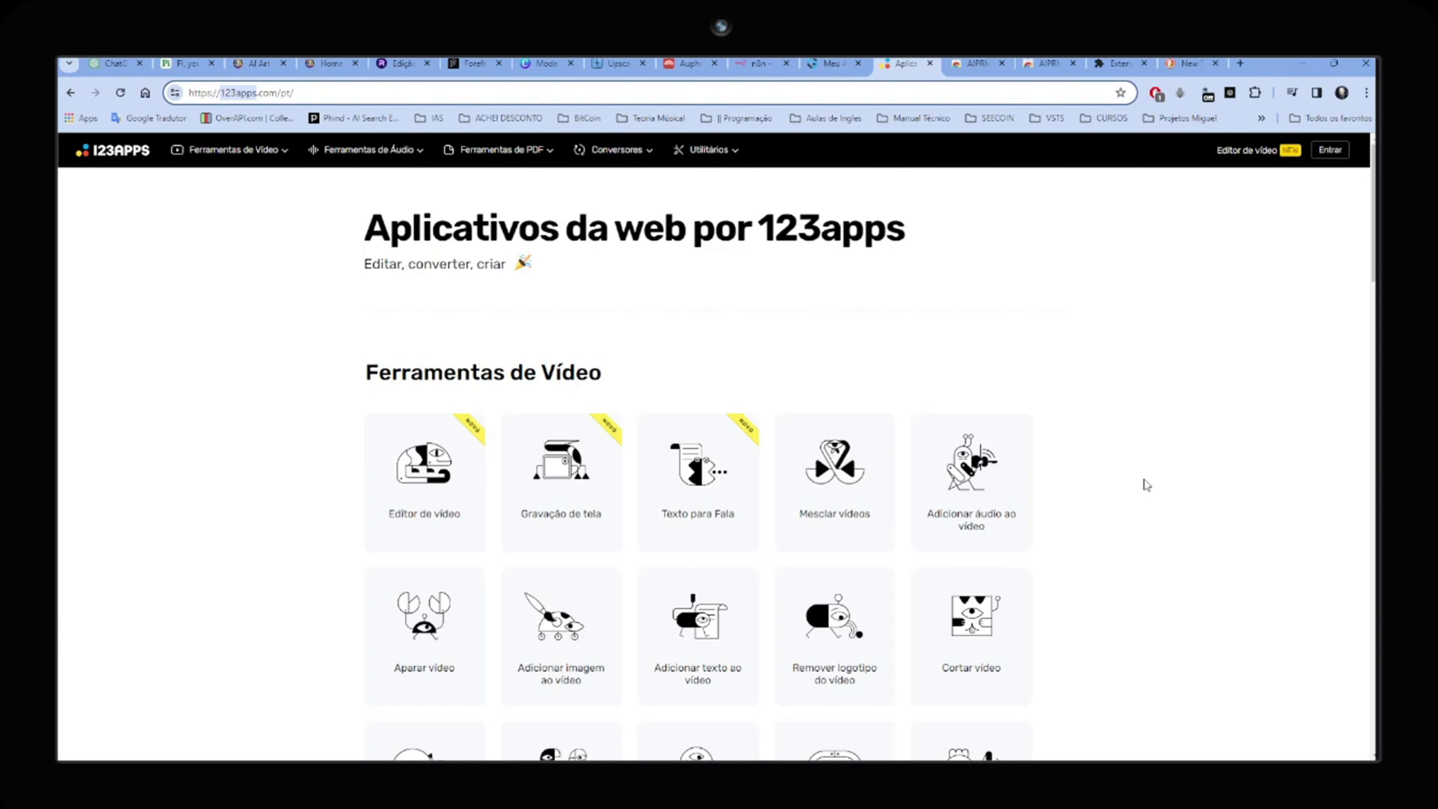